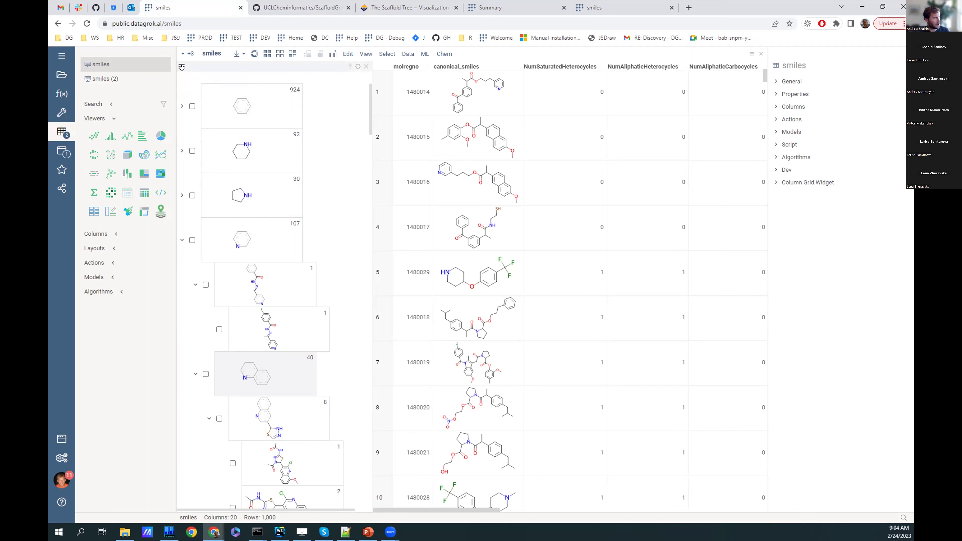
- Locate the Scaffold Tree option among the chemical structure analyses
mouse_move(297, 191)
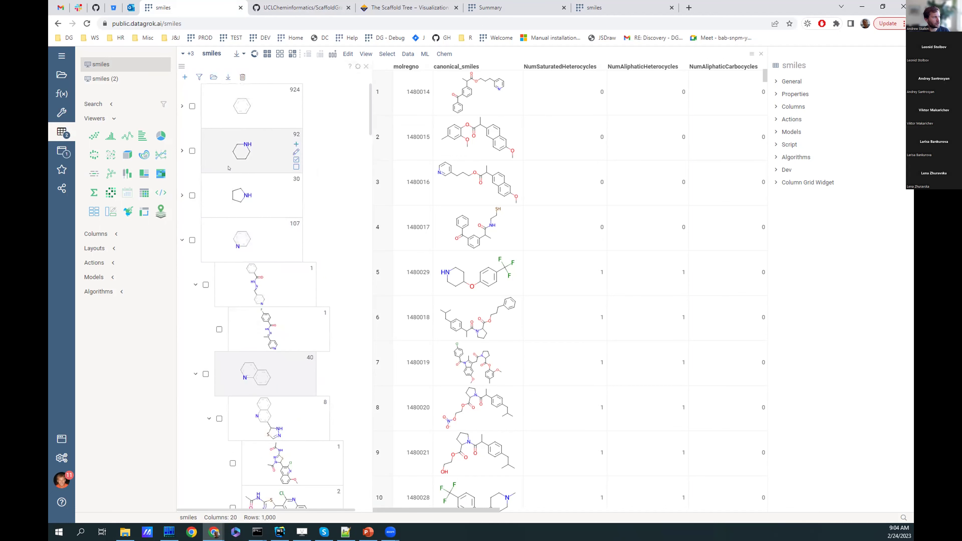
left_click(445, 54)
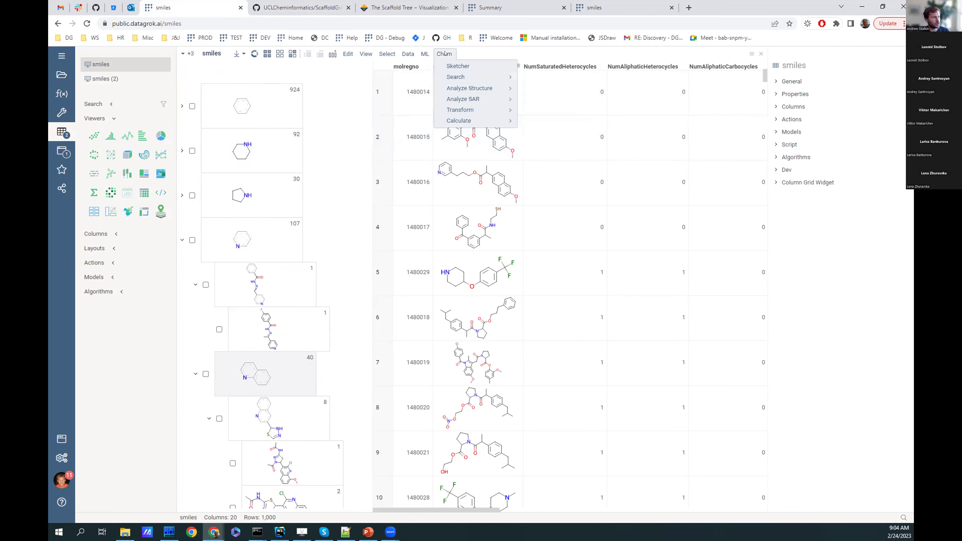
mouse_move(462, 91)
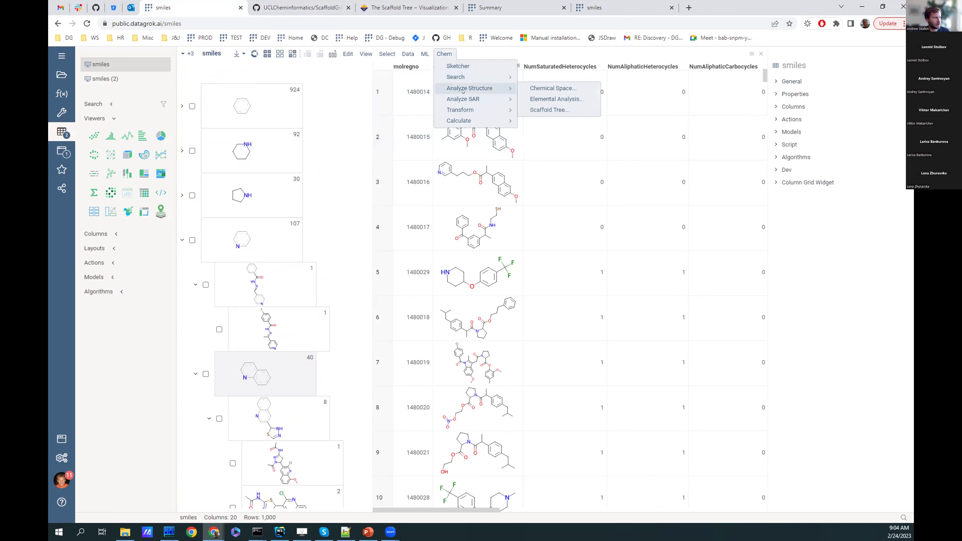
left_click(549, 110)
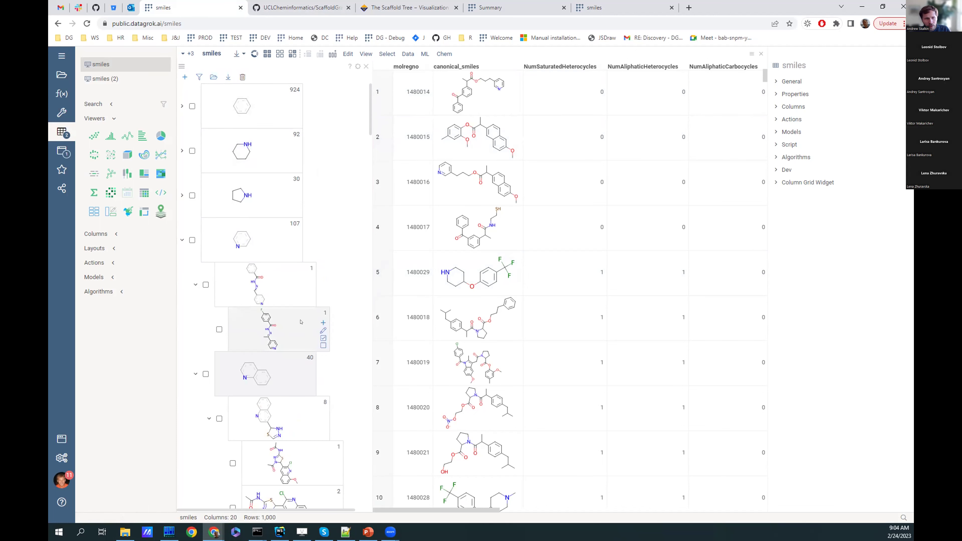
- Filter the table by the top-level pyridine ring scaffold and expand its branch to show the child scaffolds
left_click(183, 240)
left_click(192, 240)
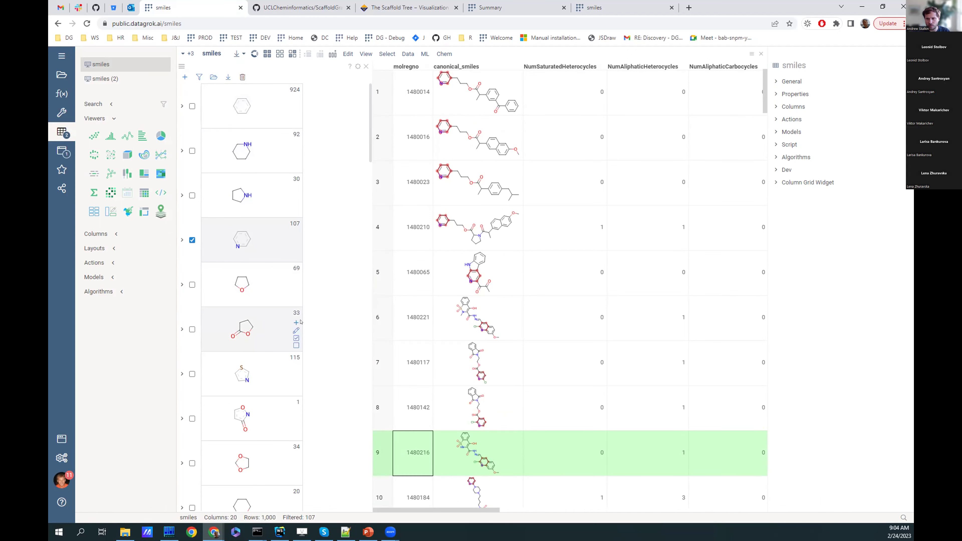
left_click(182, 240)
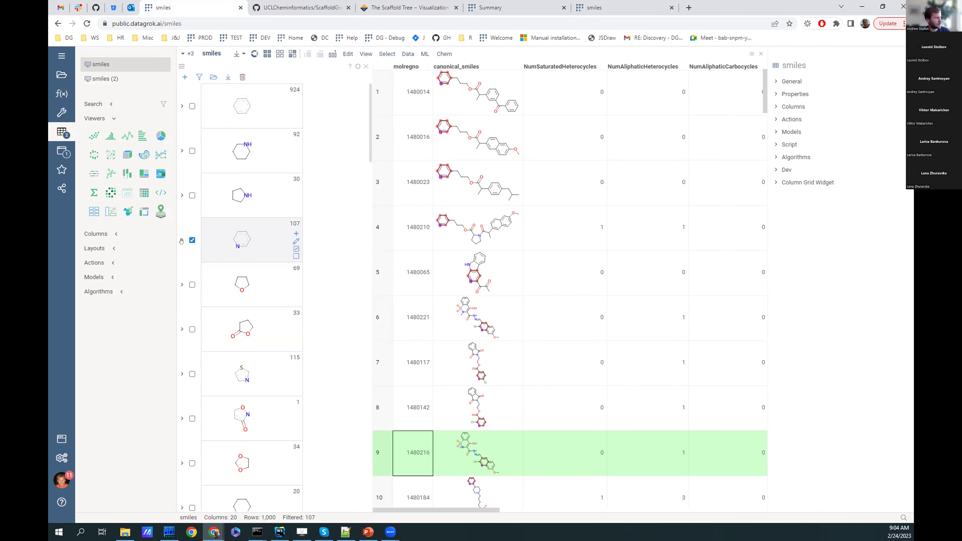
scroll(337, 241, "down", 2)
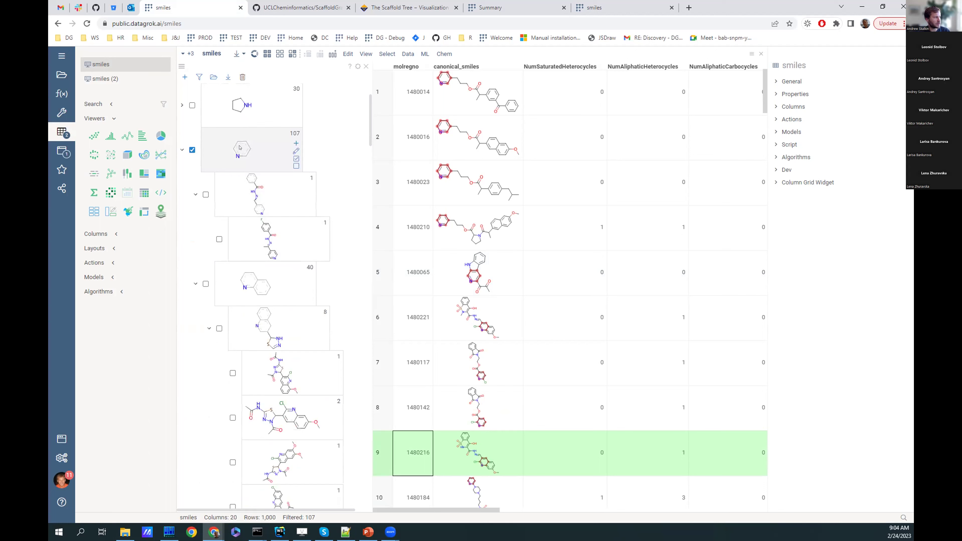
- Compare the pyridine scaffold's matches with those of its first child and grandchild, finishing with the parent as the filter
left_click(253, 184)
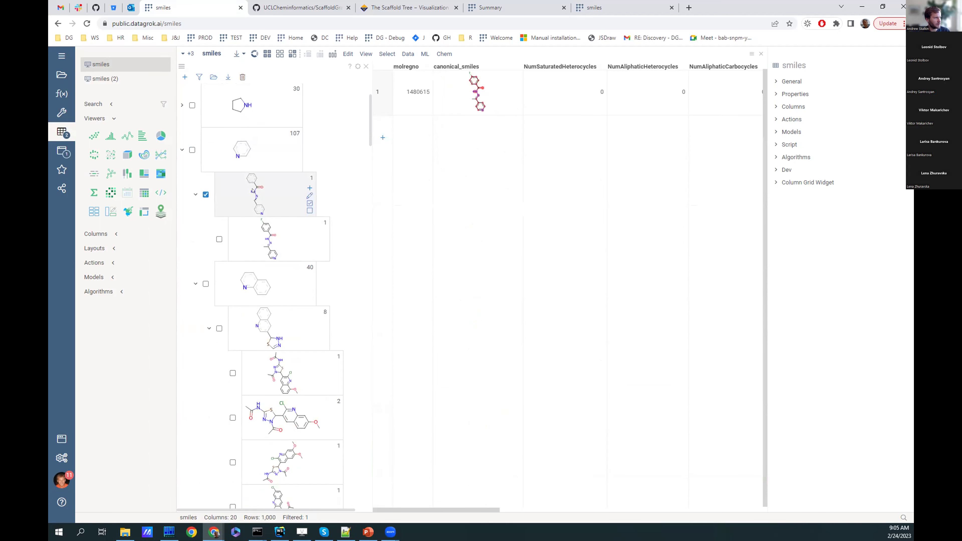
left_click(245, 156)
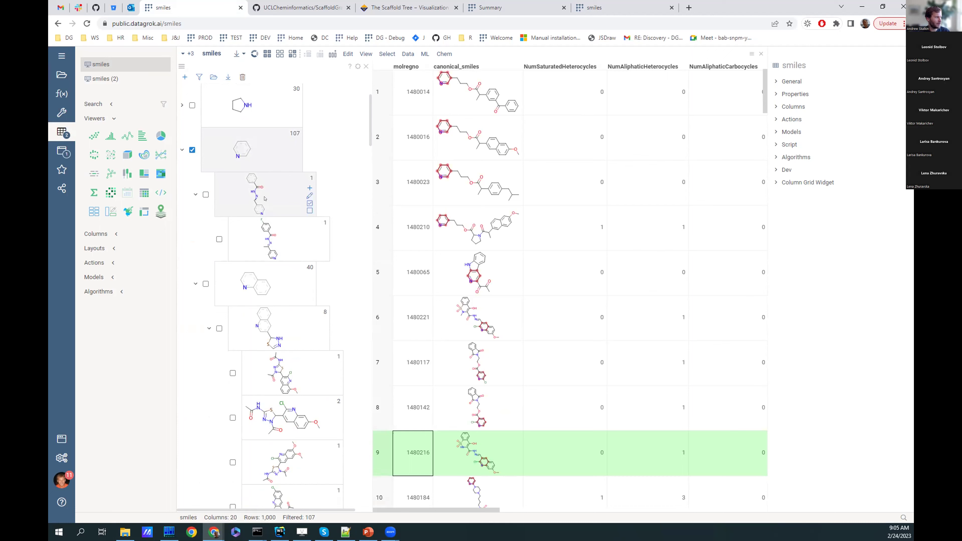
left_click(253, 241)
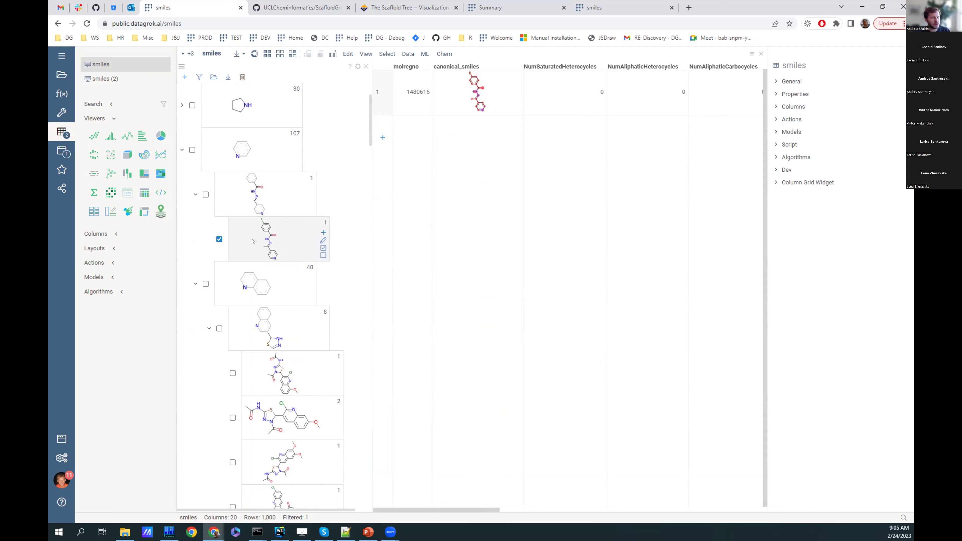
left_click(219, 239)
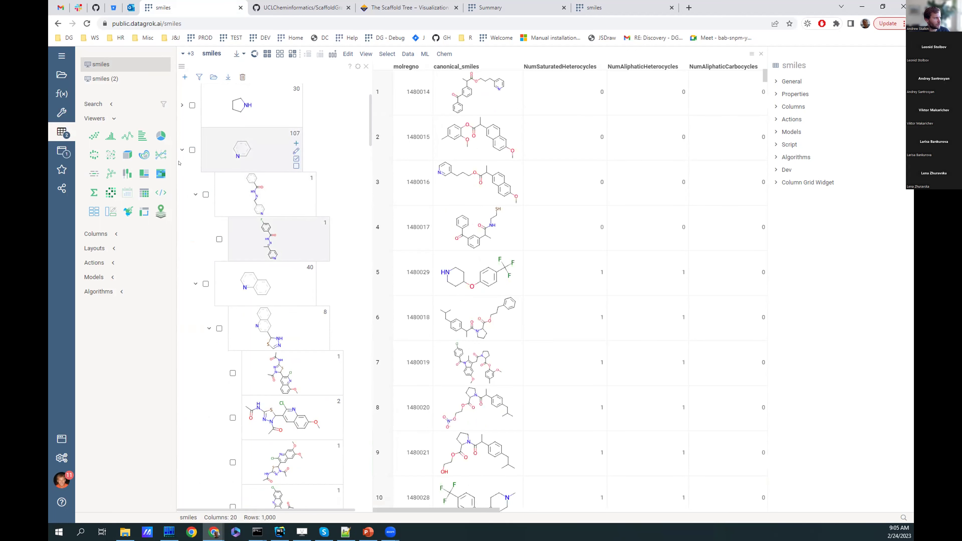
left_click(192, 150)
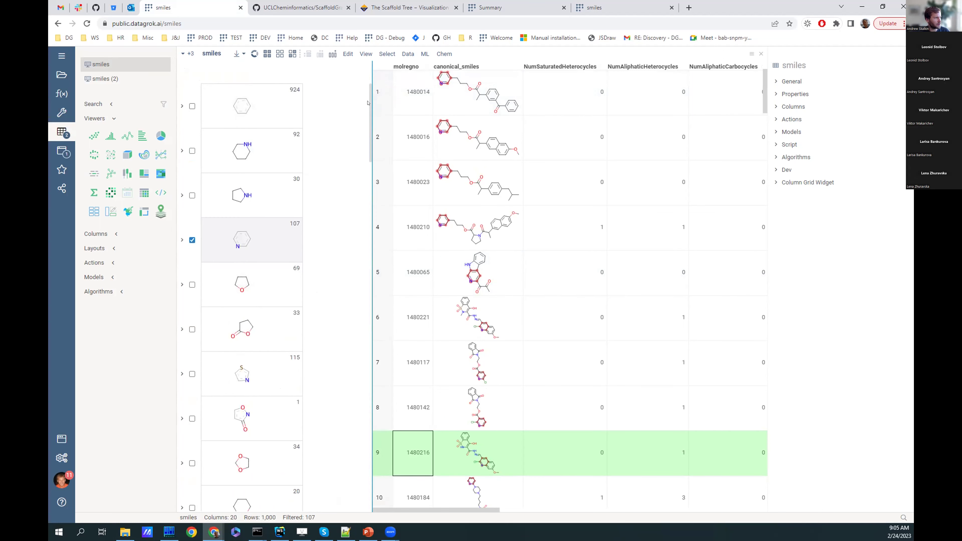
- Filter the table by the large macrocycle scaffold further down the scaffold tree
scroll(367, 221, "down", 10)
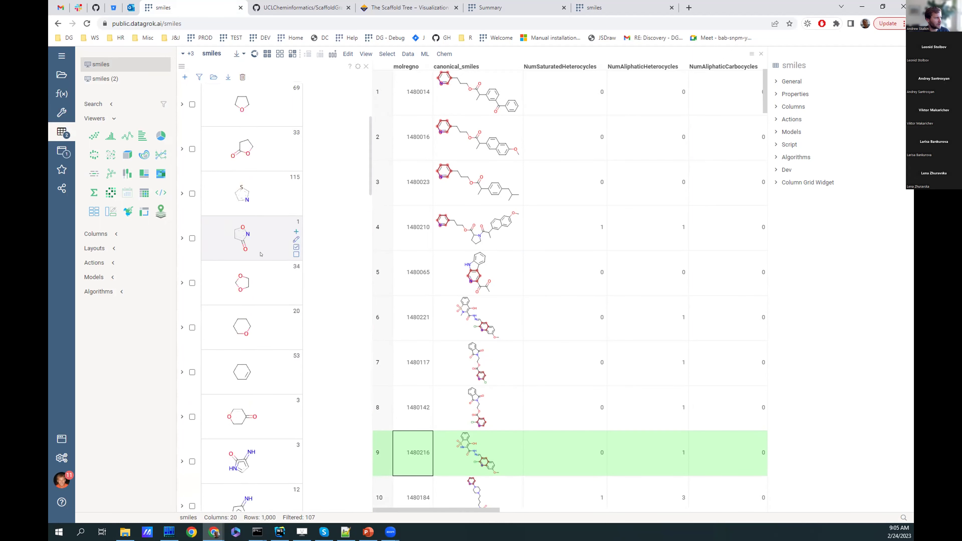
scroll(367, 197, "down", 2)
scroll(367, 215, "down", 2)
left_click(239, 321)
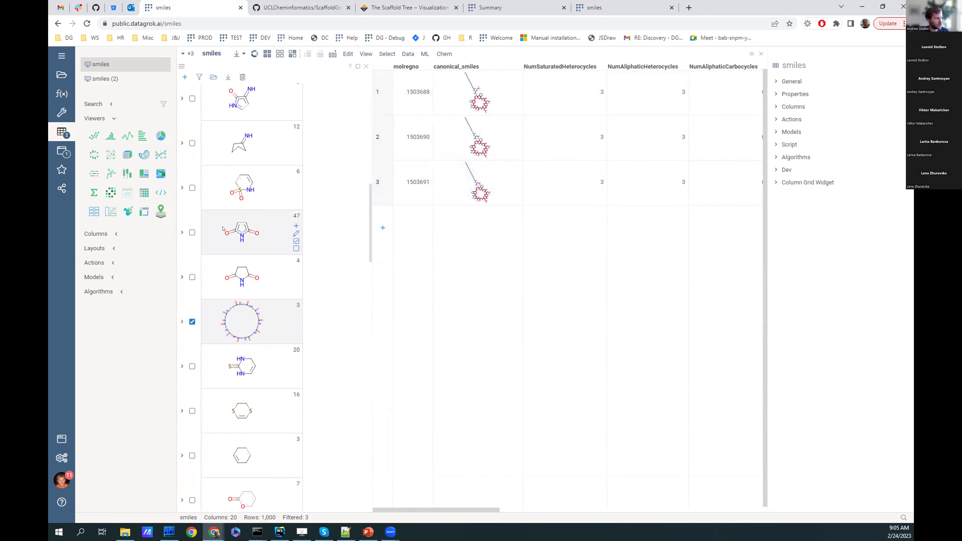
- Filter the table by the maleimide ring scaffold and expand its branch to view the nested scaffolds
left_click(210, 234)
left_click(182, 233)
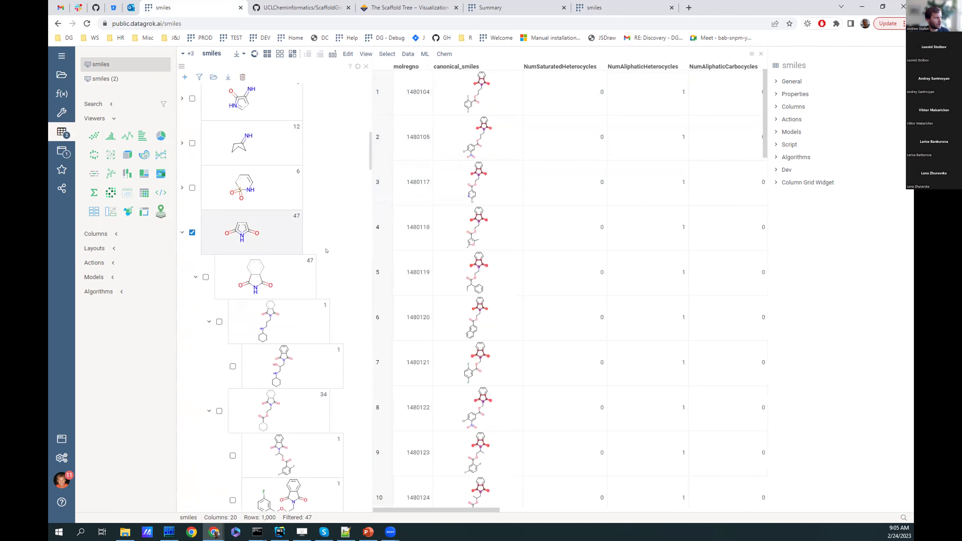
scroll(295, 285, "down", 1)
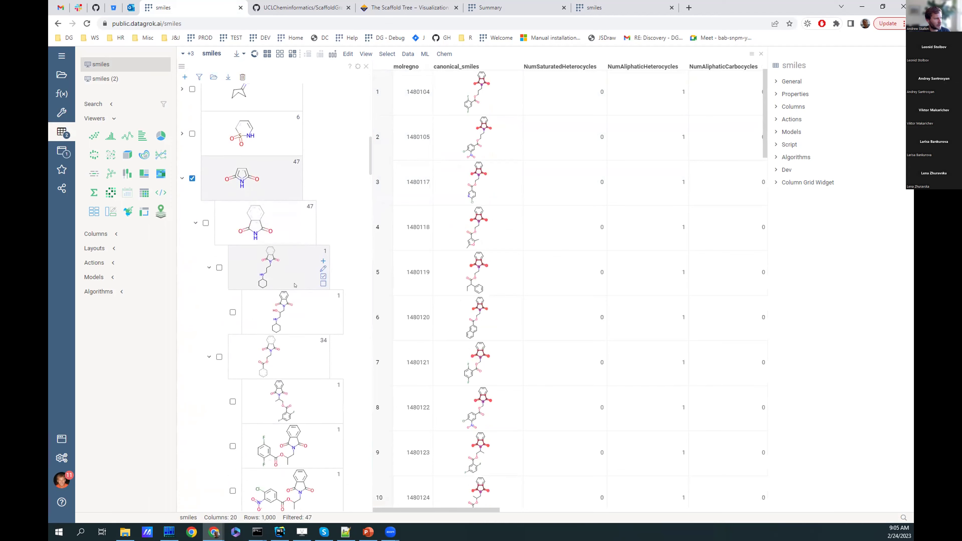
scroll(280, 265, "up", 1)
scroll(265, 242, "down", 1)
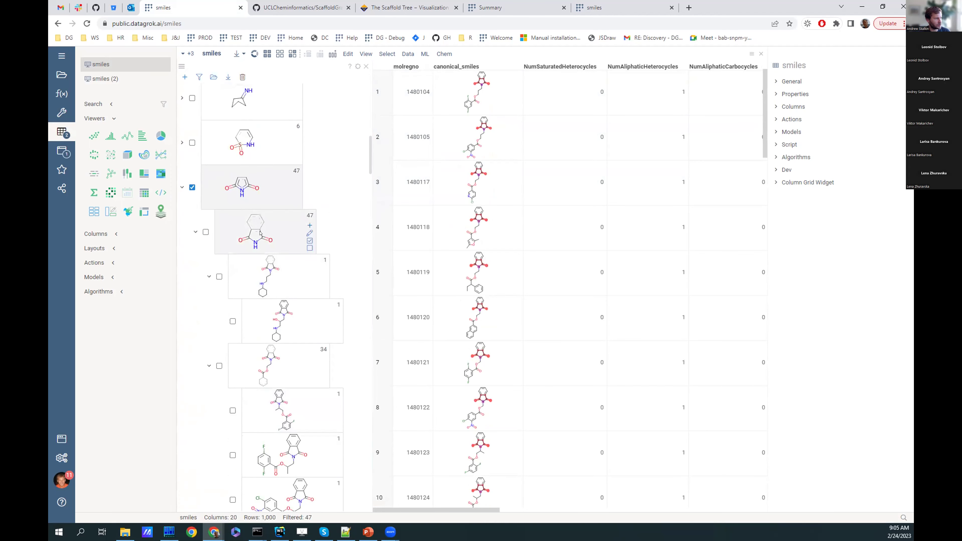
- Check the matches of the maleimide branch's nested scaffolds, finishing with the maleimide parent as the filter
left_click(219, 277)
left_click(206, 232)
left_click(247, 184)
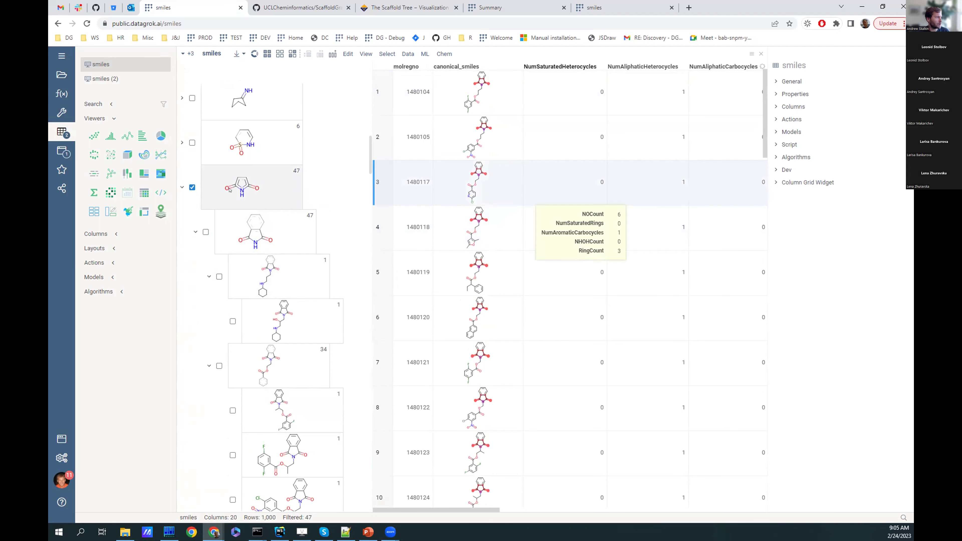
- Add a histogram docked below the molecule table and set its column to HeavyAtomCount
left_click(110, 136)
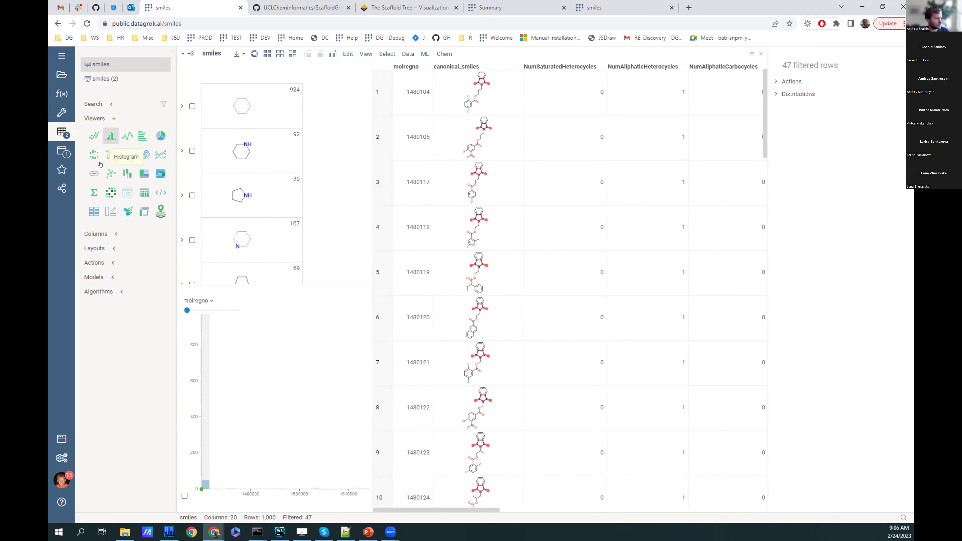
left_click_drag(322, 290, 571, 299)
left_click(94, 136)
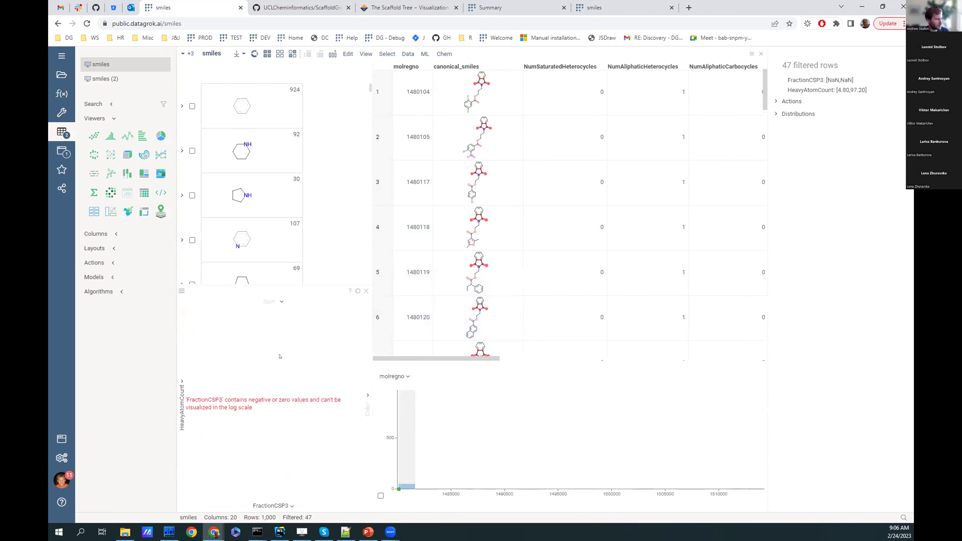
left_click(366, 291)
left_click(398, 376)
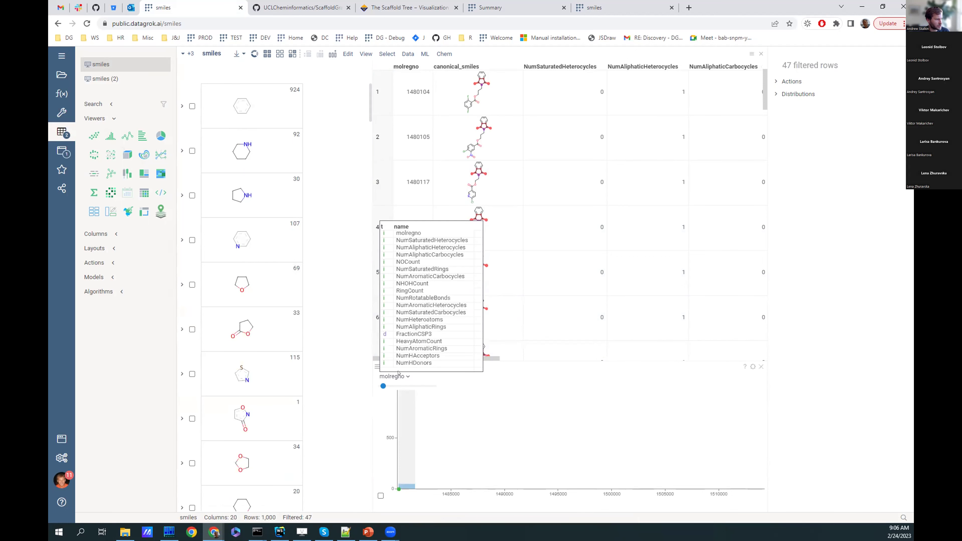
left_click(426, 342)
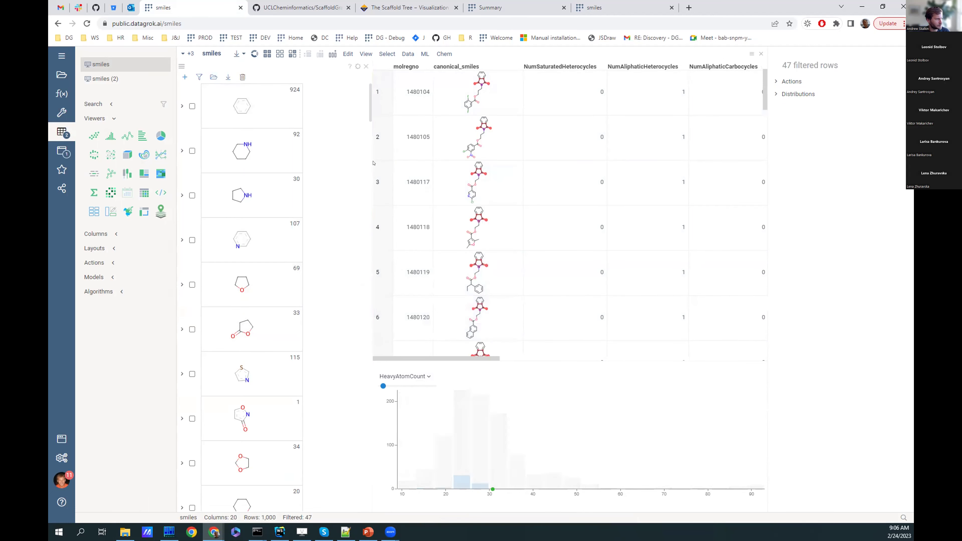
- Compare heavy atom distributions for the fused bicyclic imide scaffold and its first child, and clear the scaffold filter
scroll(239, 185, "down", 10)
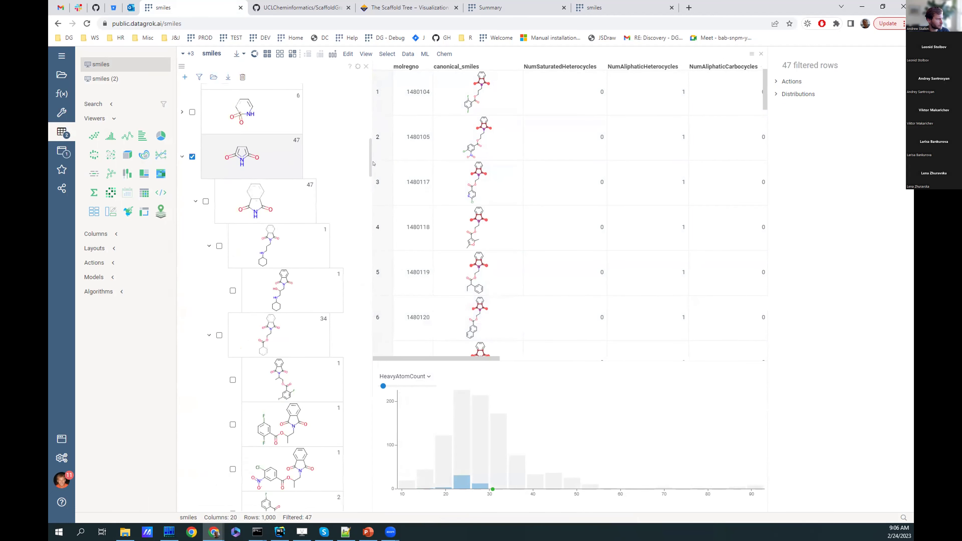
left_click(261, 235)
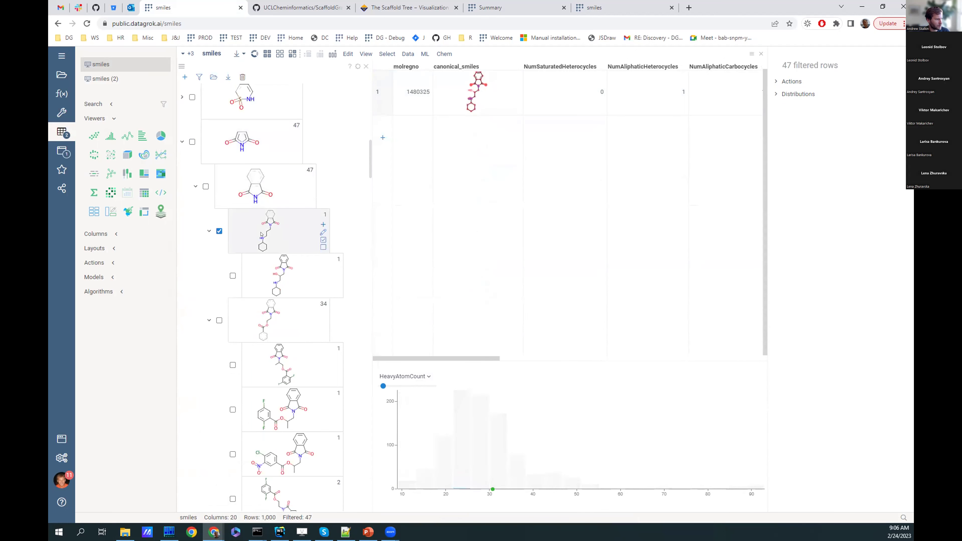
left_click(265, 193)
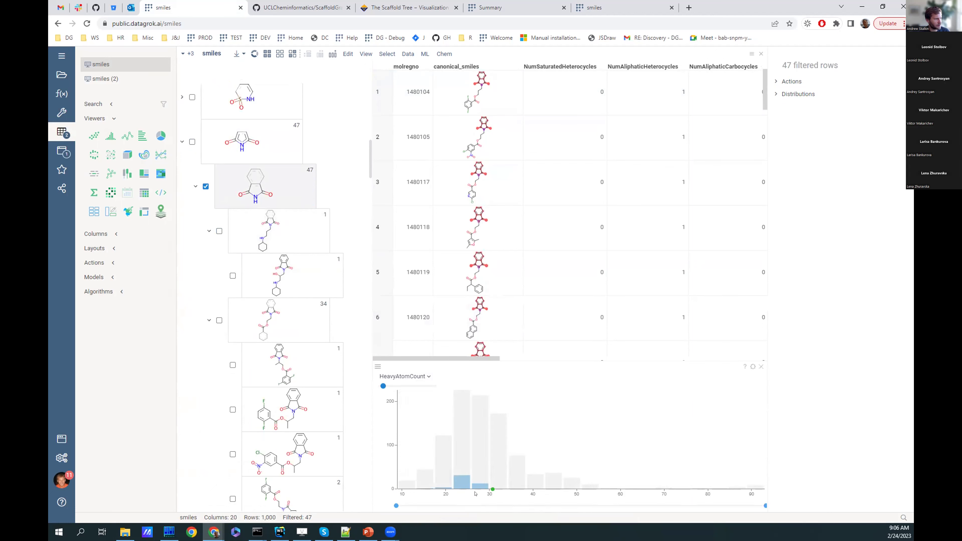
left_click(252, 190)
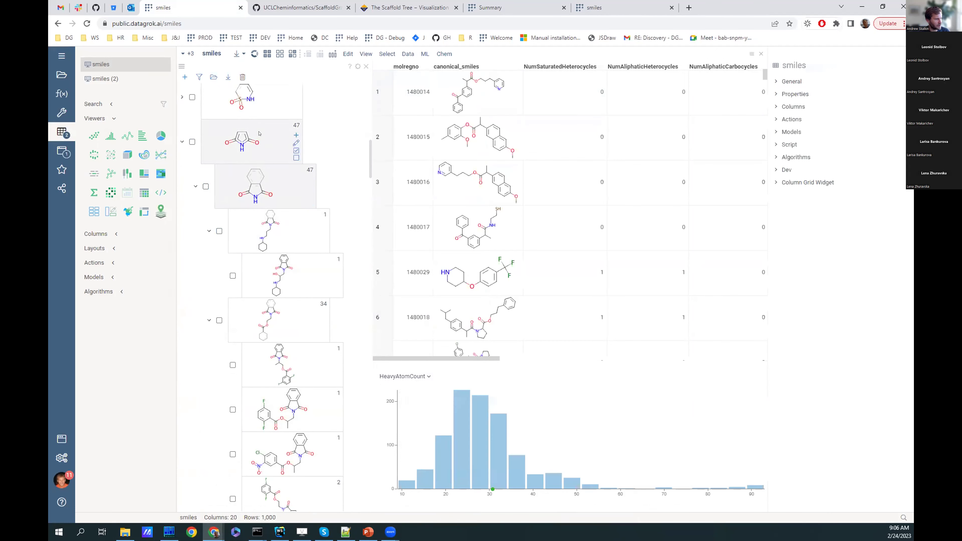
- Preview scaffold distributions in the histogram, filtering by the fused bicyclic imide and its maleimide parent in turn
scroll(260, 152, "up", 3)
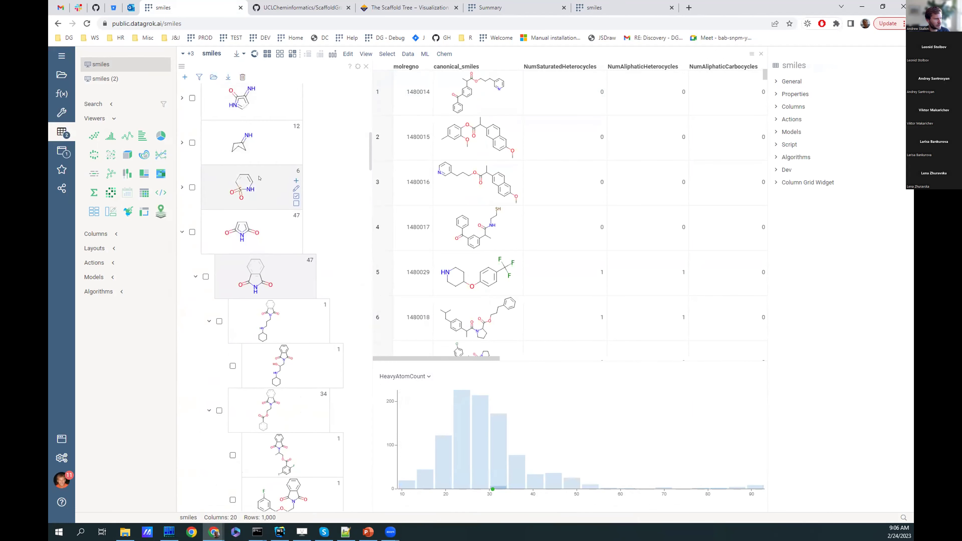
scroll(265, 156, "up", 4)
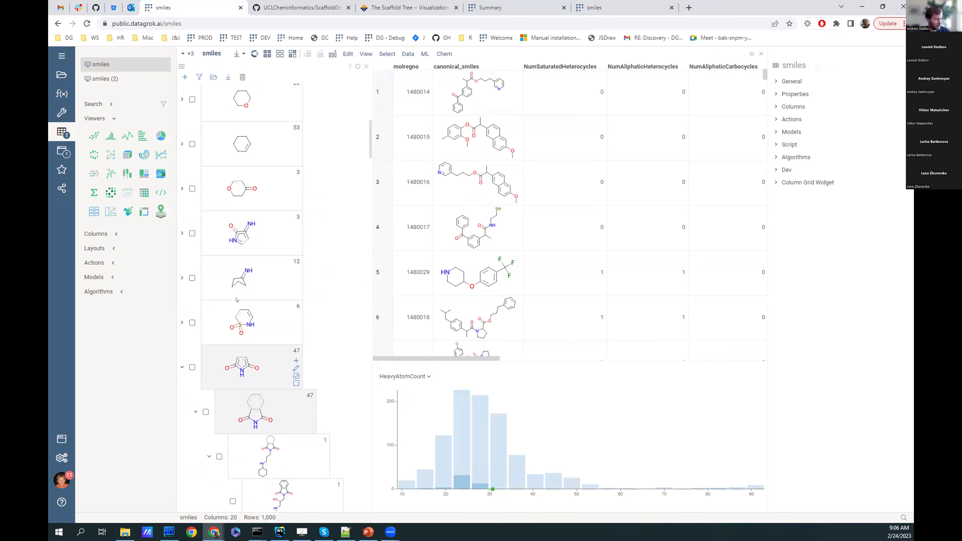
scroll(232, 351, "down", 2)
mouse_move(626, 257)
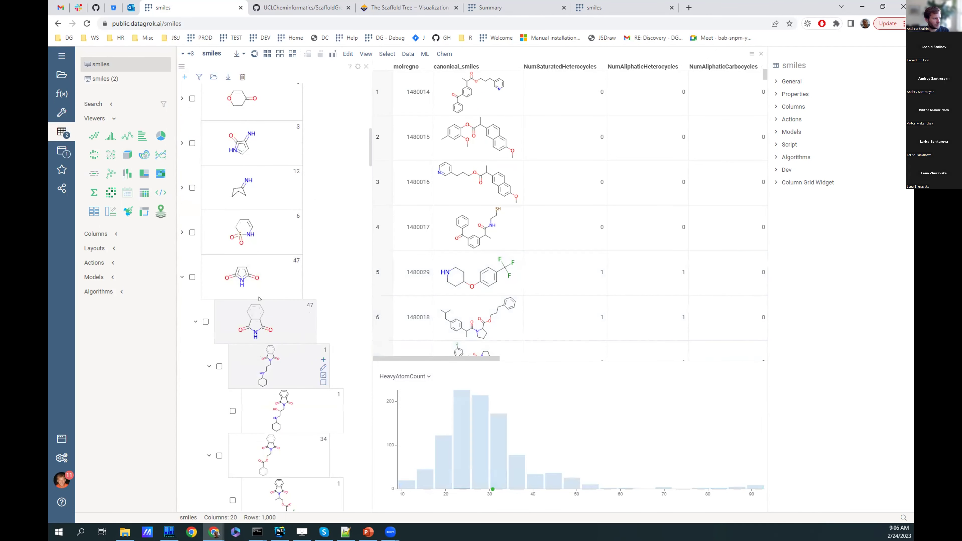
left_click(265, 320)
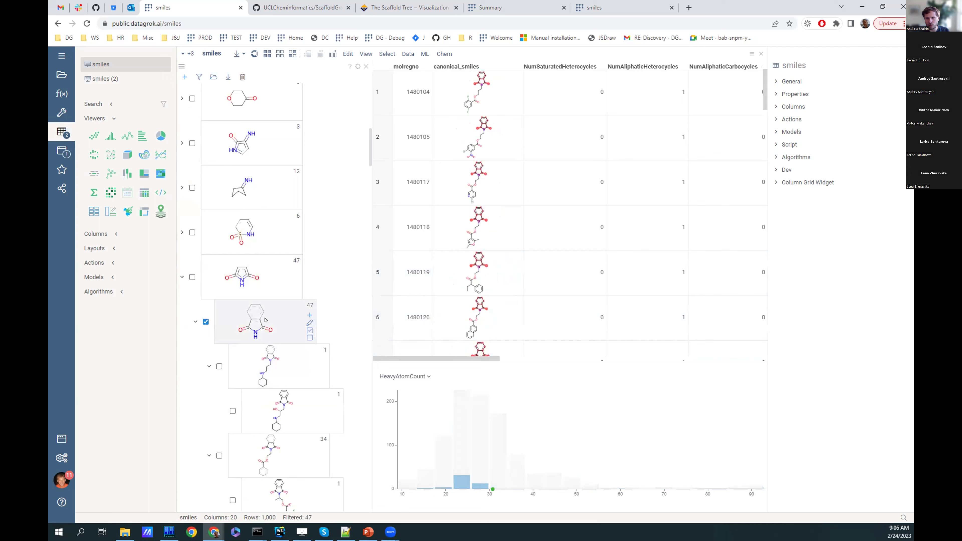
left_click(259, 270)
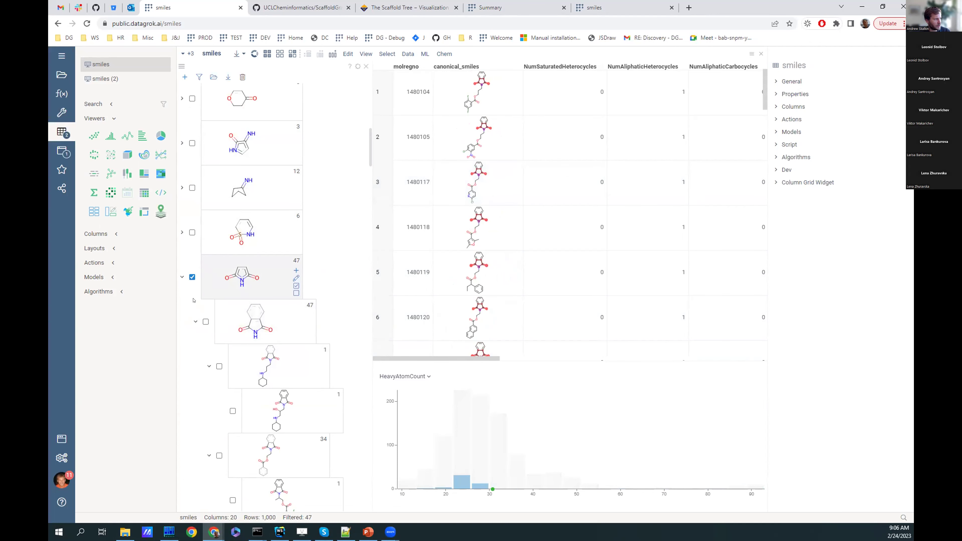
- Filter the table by the cyclic sulfonamide scaffold combined with the two imine scaffolds above it
left_click(243, 229)
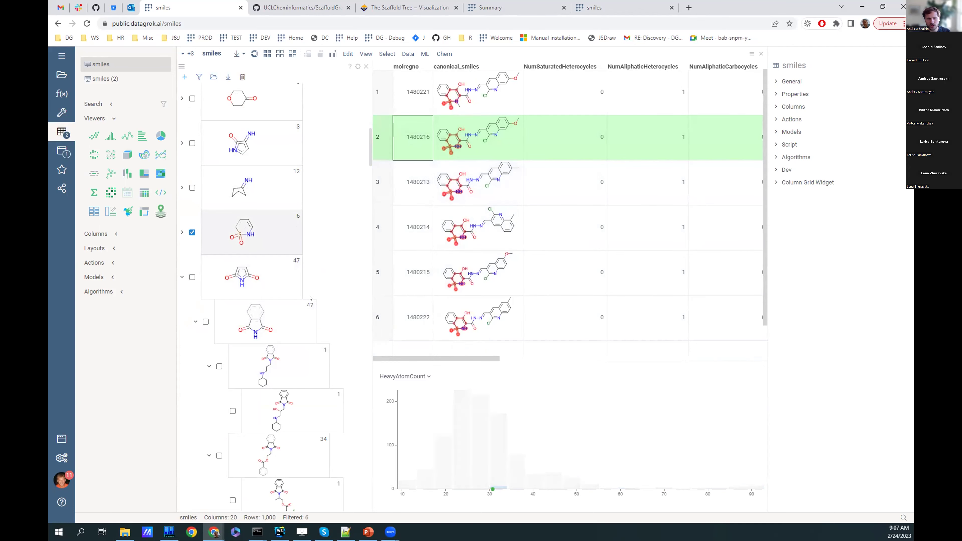
left_click(192, 188)
left_click(192, 143)
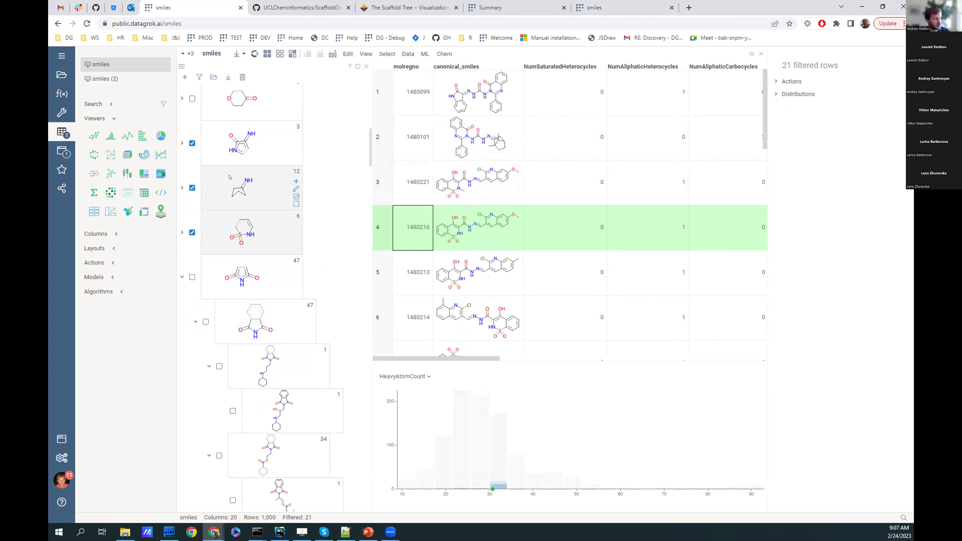
- Replace the combined scaffold filters with the first six-membered carbon ring scaffold and expand its branch
left_click(197, 77)
scroll(340, 278, "down", 3)
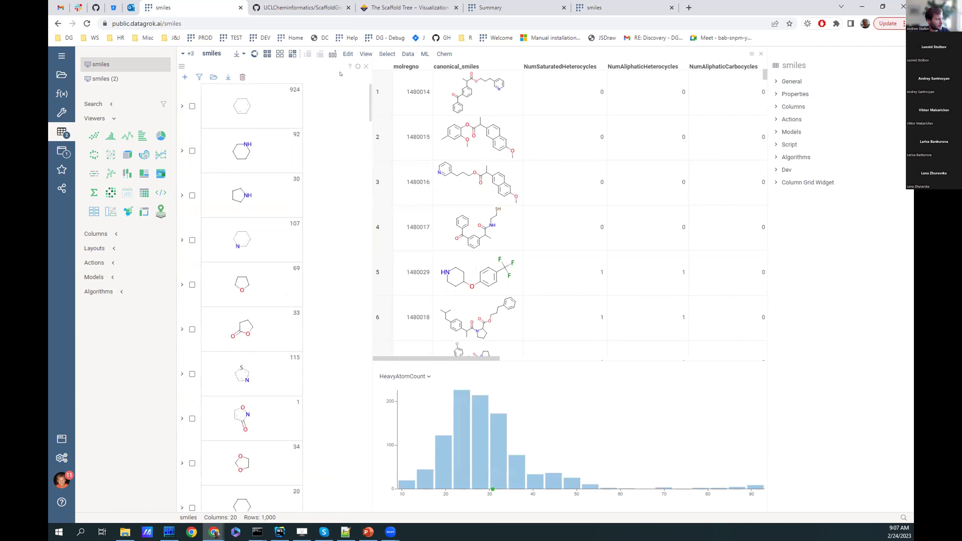
left_click(181, 107)
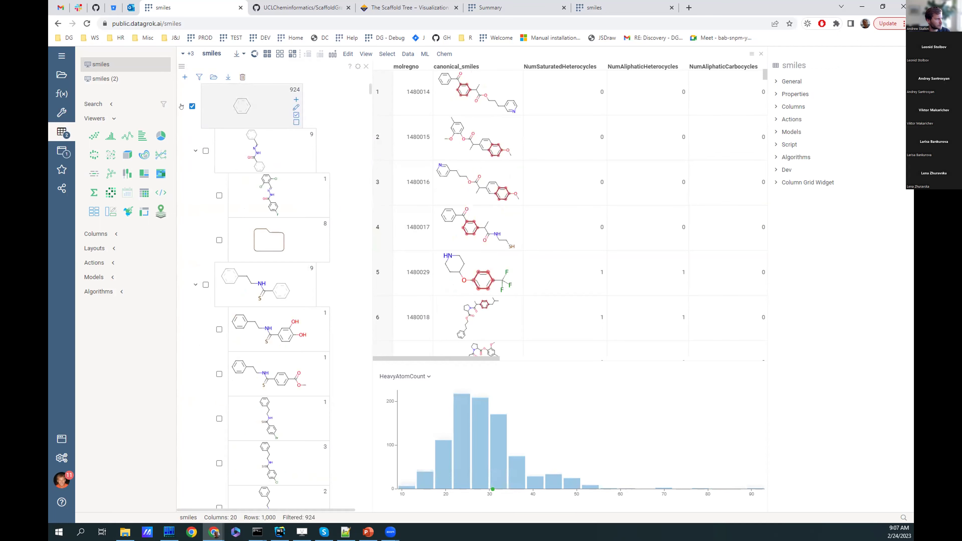
- Collapse the six-membered carbon ring branch and look over the ScaffoldGraph repository page before returning to the smiles table
left_click(181, 106)
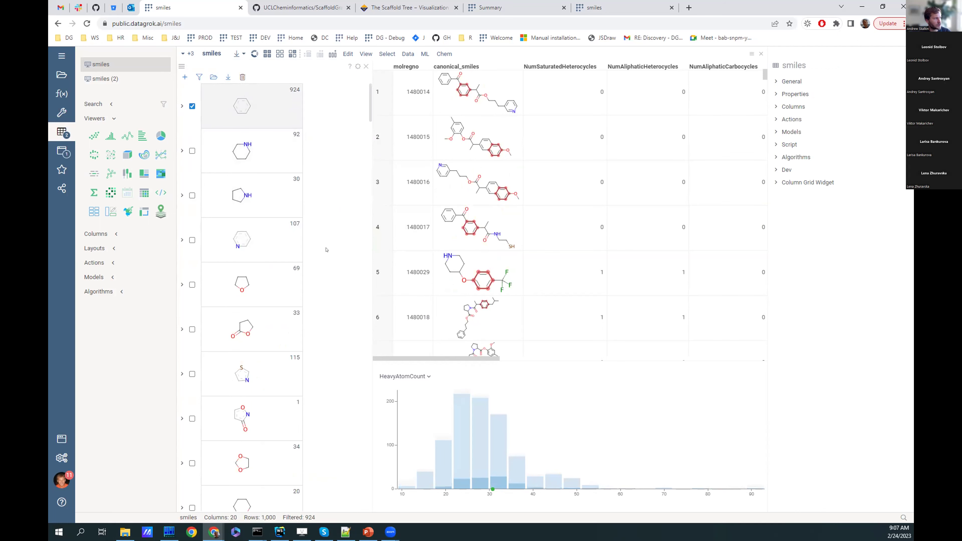
left_click(411, 11)
left_click(282, 6)
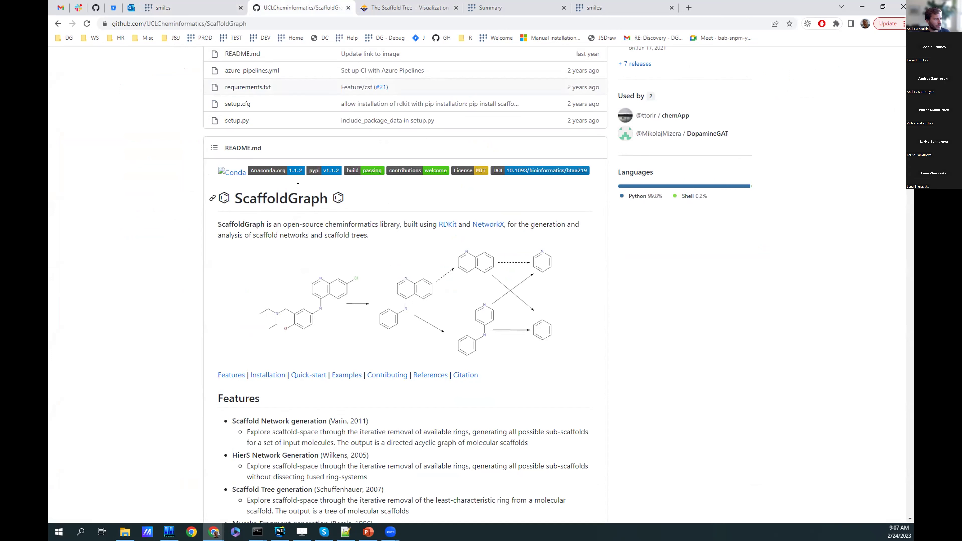
left_click(195, 11)
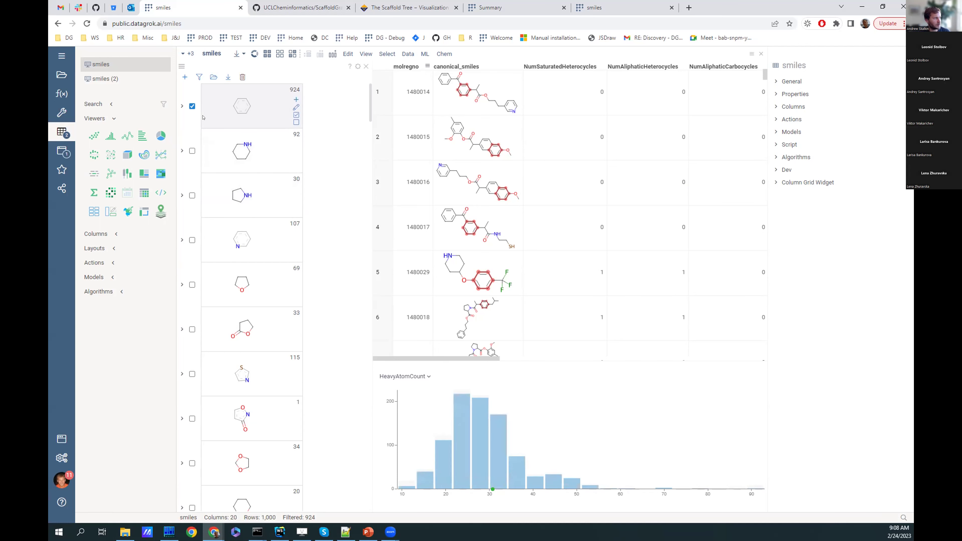
- Clear the whole scaffold tree and add a new root scaffold sketched as naphthalene, two fused benzene rings
right_click(239, 102)
left_click(243, 77)
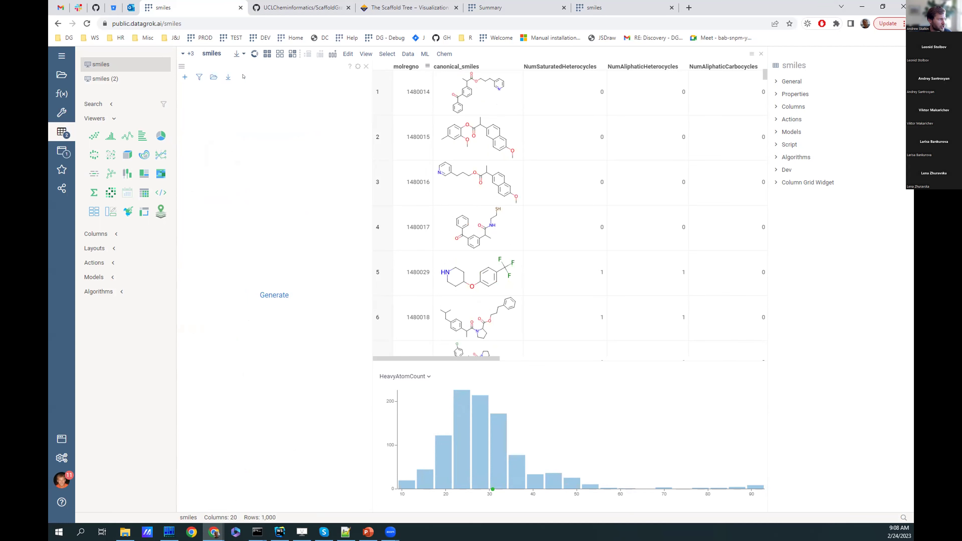
left_click(185, 77)
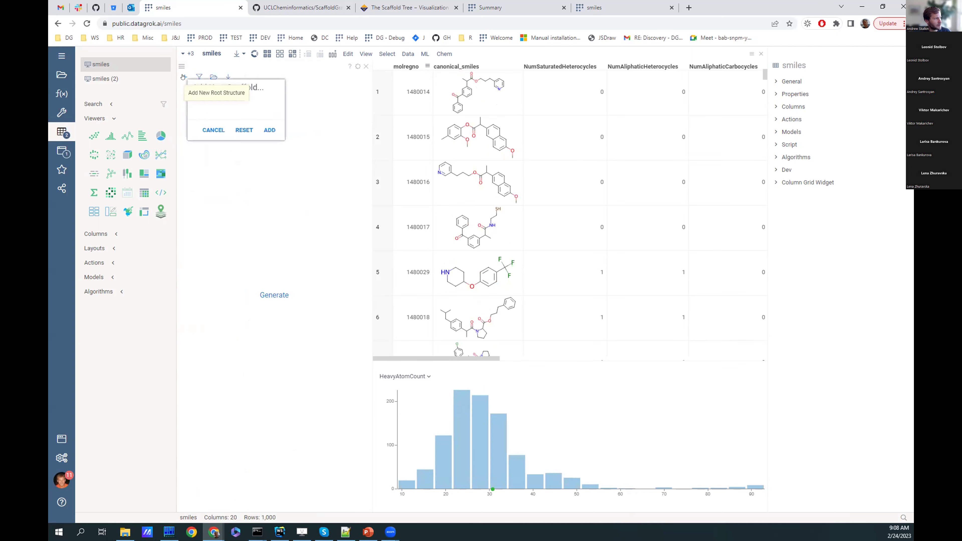
left_click(208, 207)
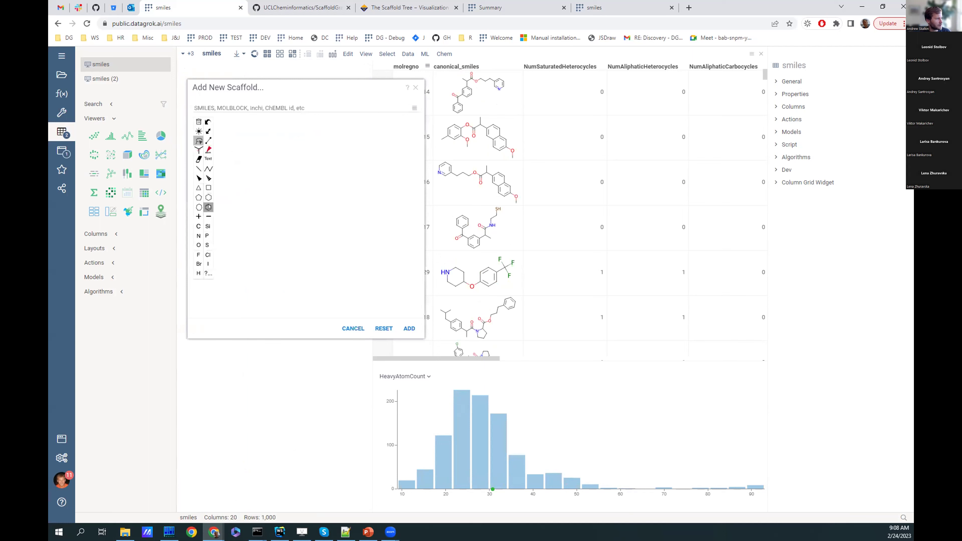
left_click(303, 200)
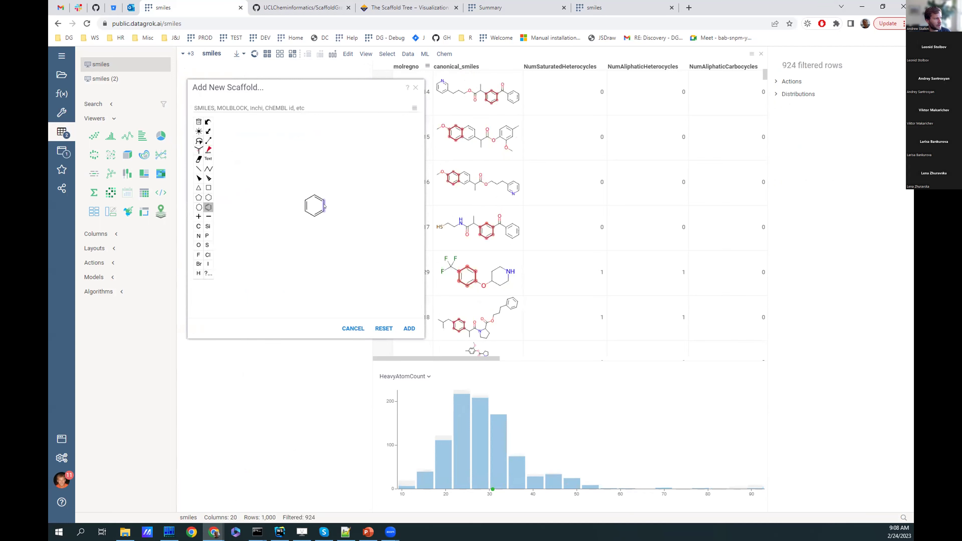
mouse_move(456, 100)
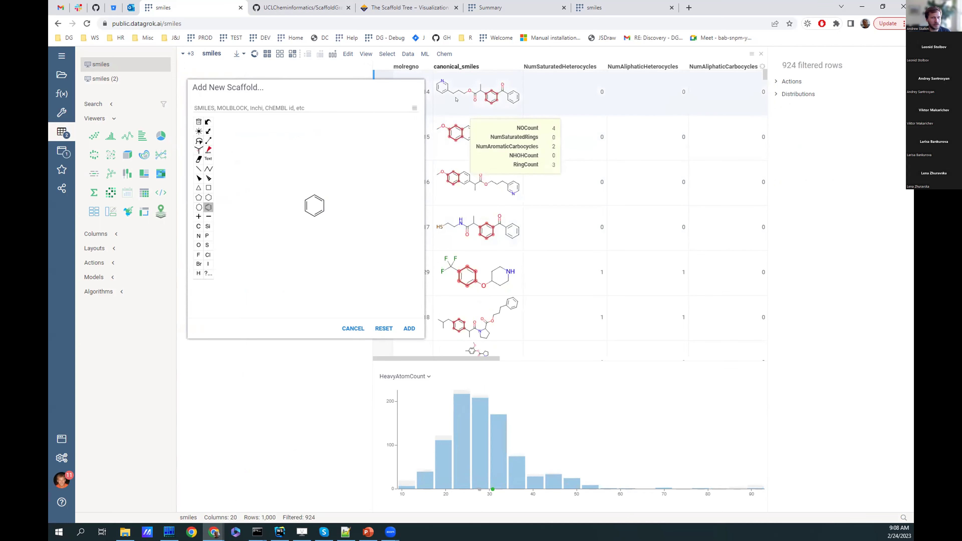
left_click(325, 206)
left_click(409, 329)
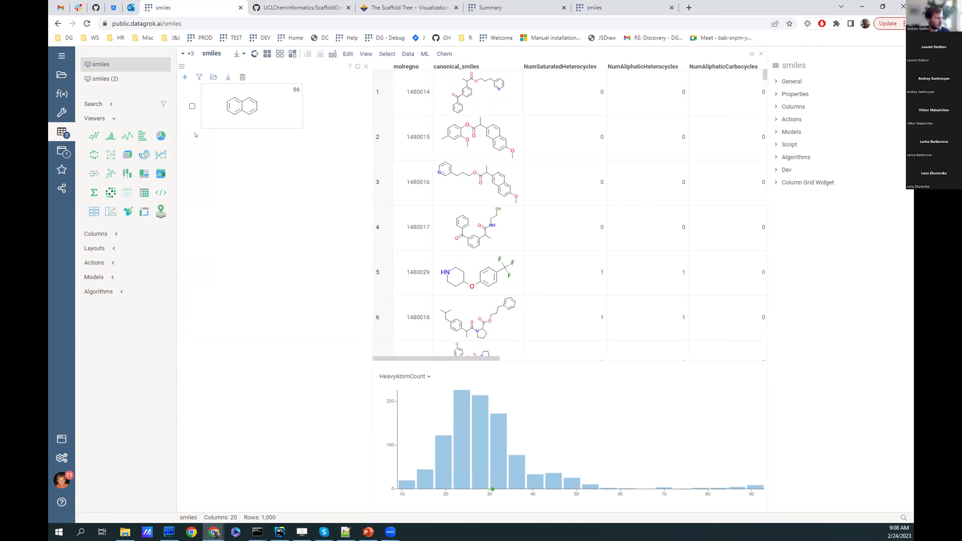
- Add a second root scaffold sketched as two fused cyclohexane rings
left_click(185, 77)
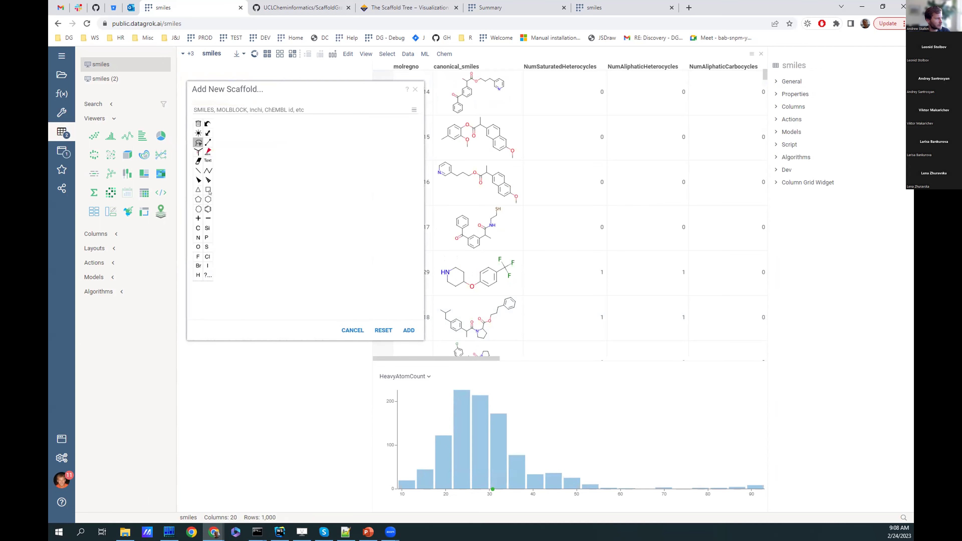
left_click(208, 199)
left_click(324, 206)
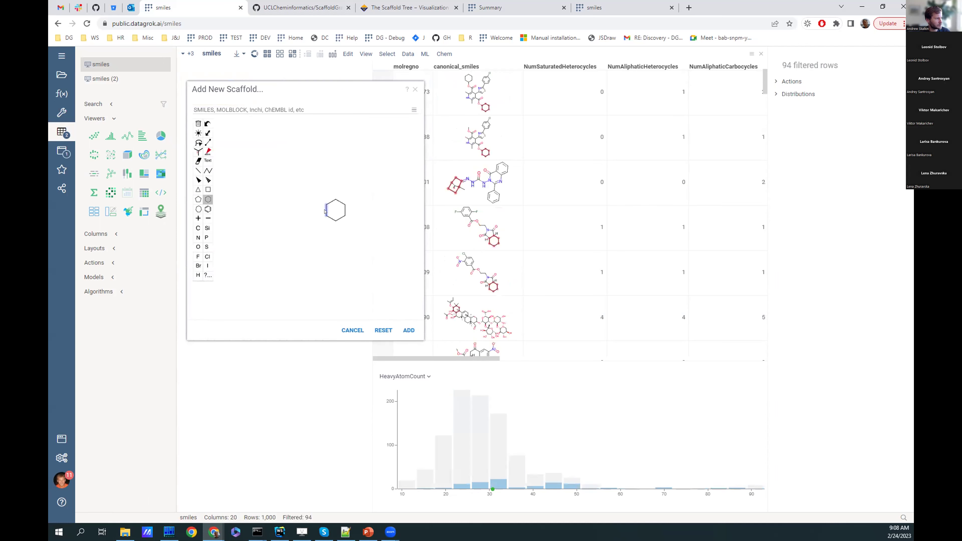
left_click(325, 212)
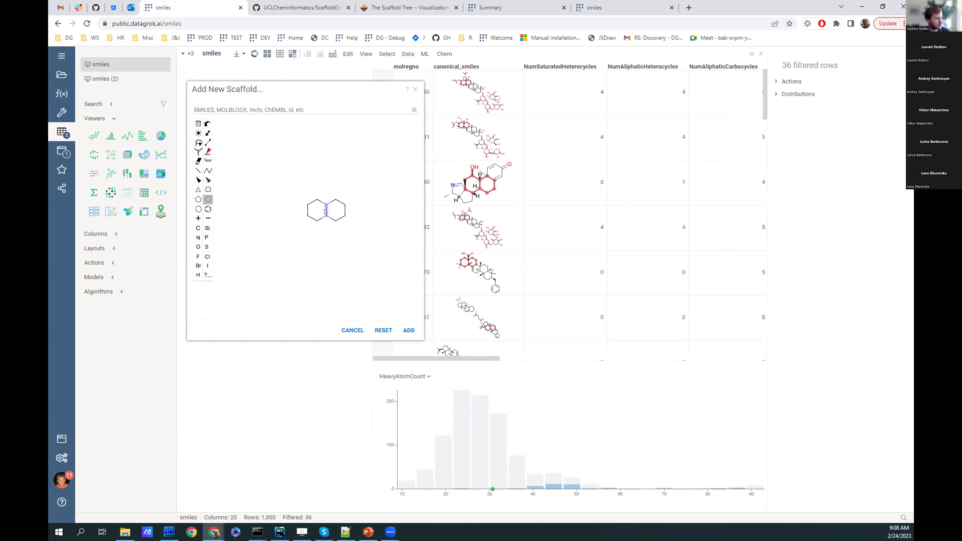
left_click(409, 330)
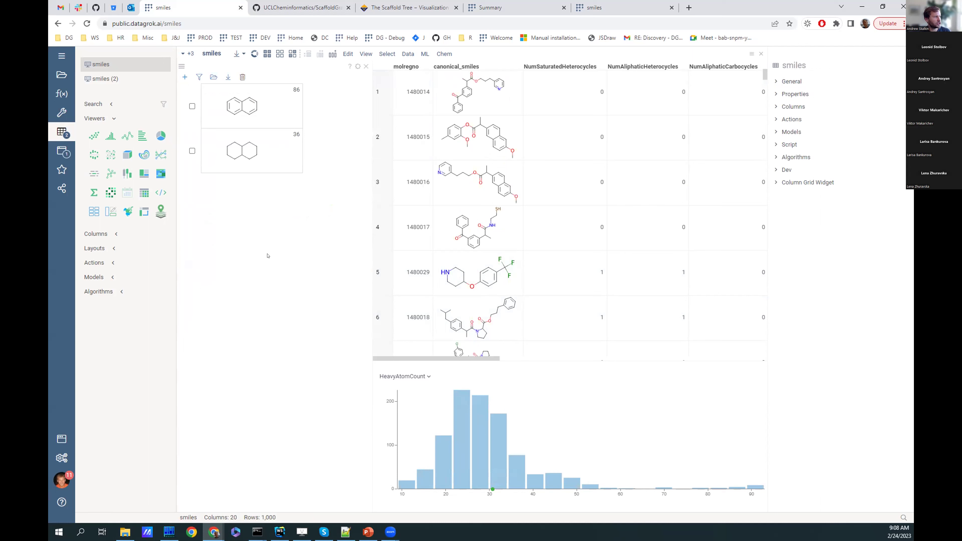
- Add a child scaffold under naphthalene with a single methyl group attached to one ring
mouse_move(254, 98)
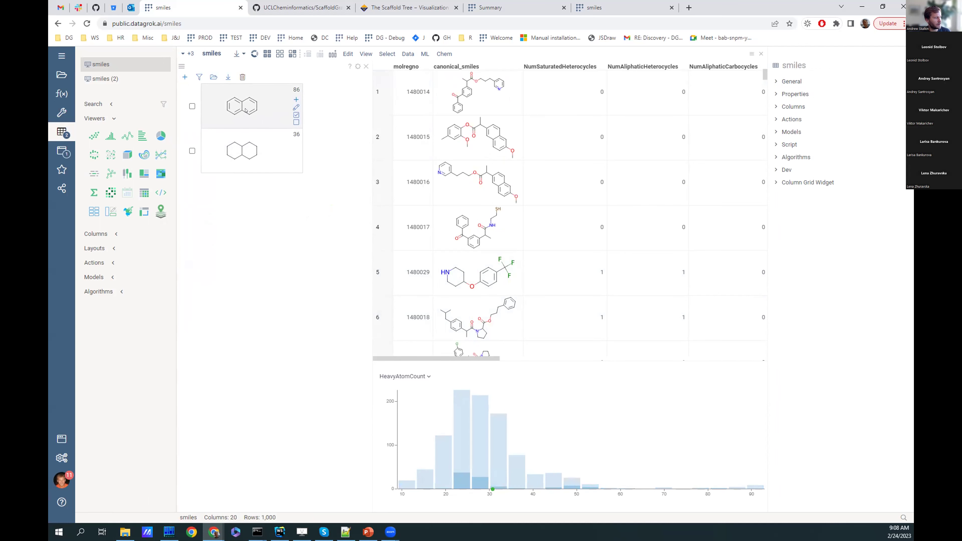
left_click(296, 100)
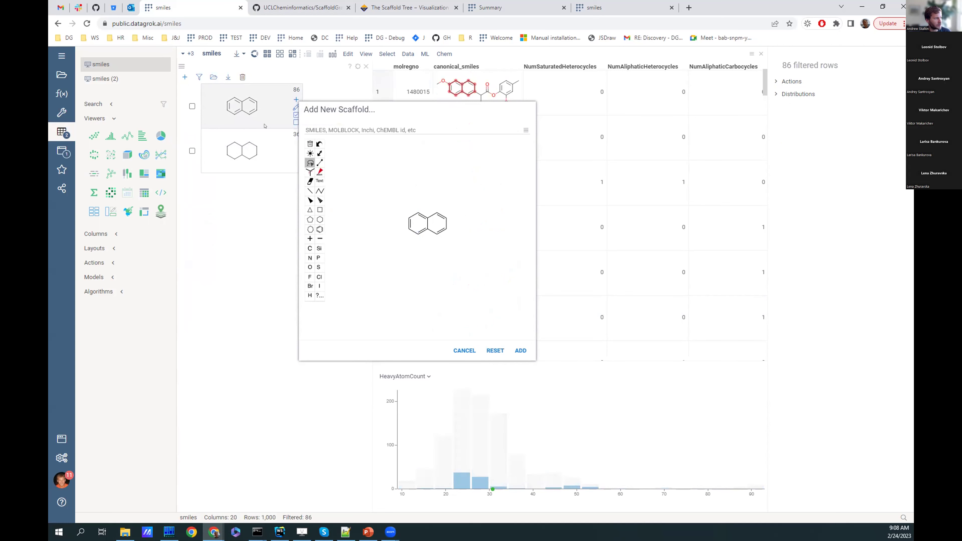
left_click(310, 191)
left_click(405, 219)
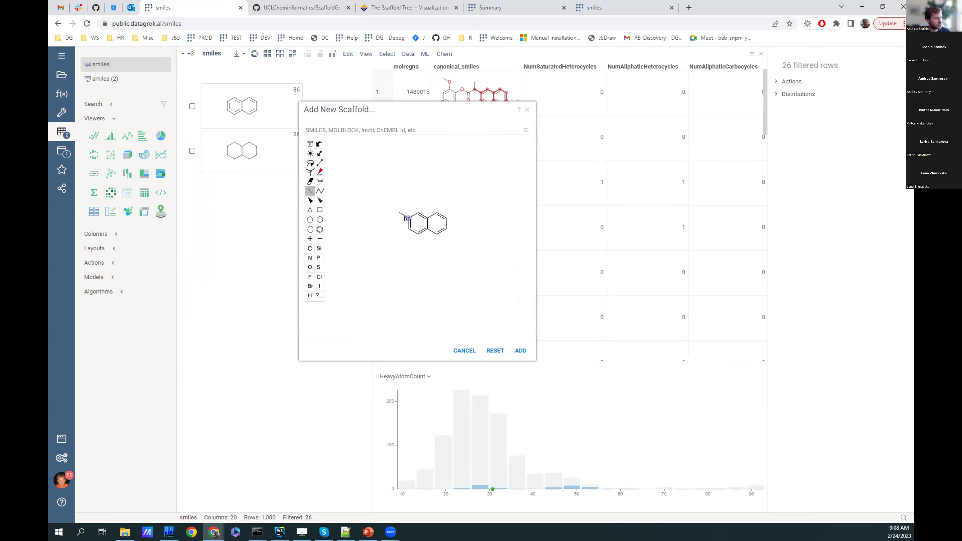
left_click(409, 228)
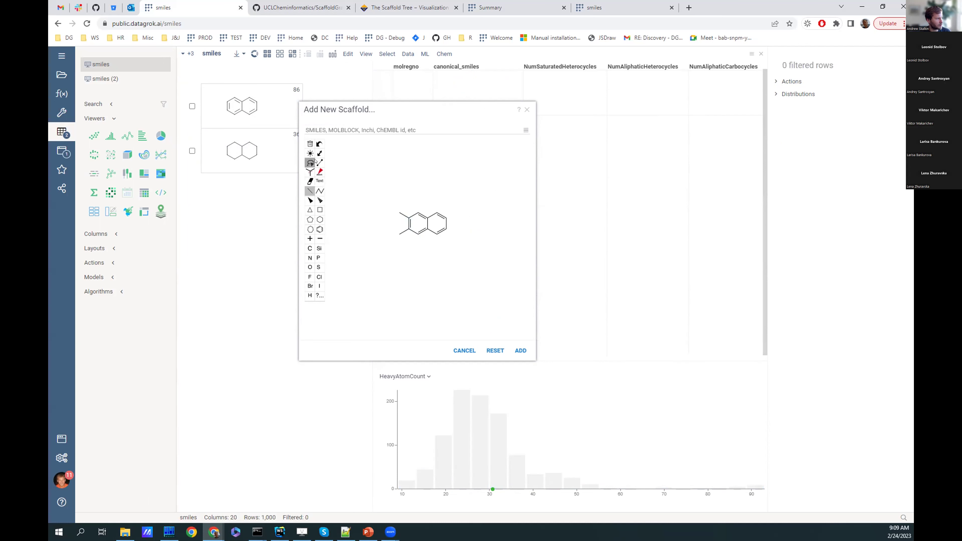
left_click(310, 181)
left_click(402, 232)
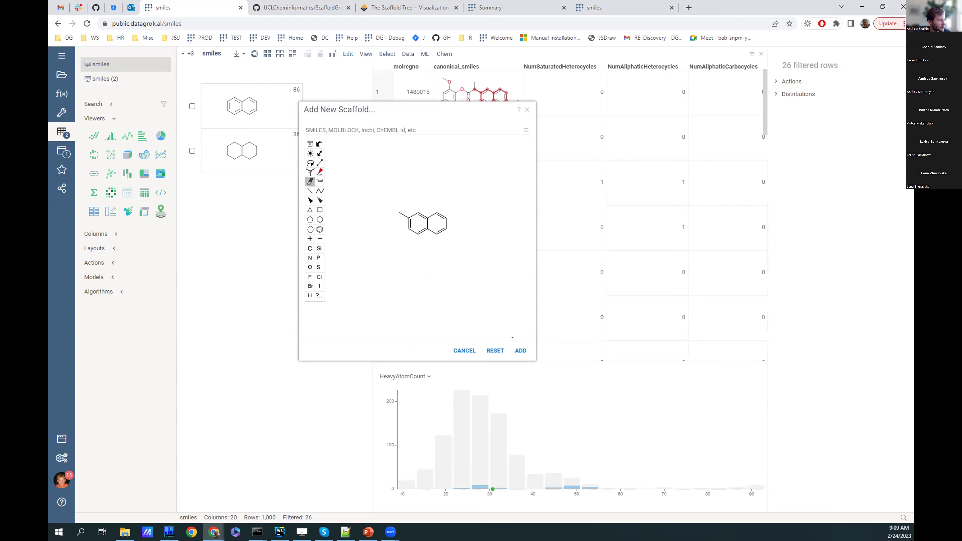
left_click(520, 351)
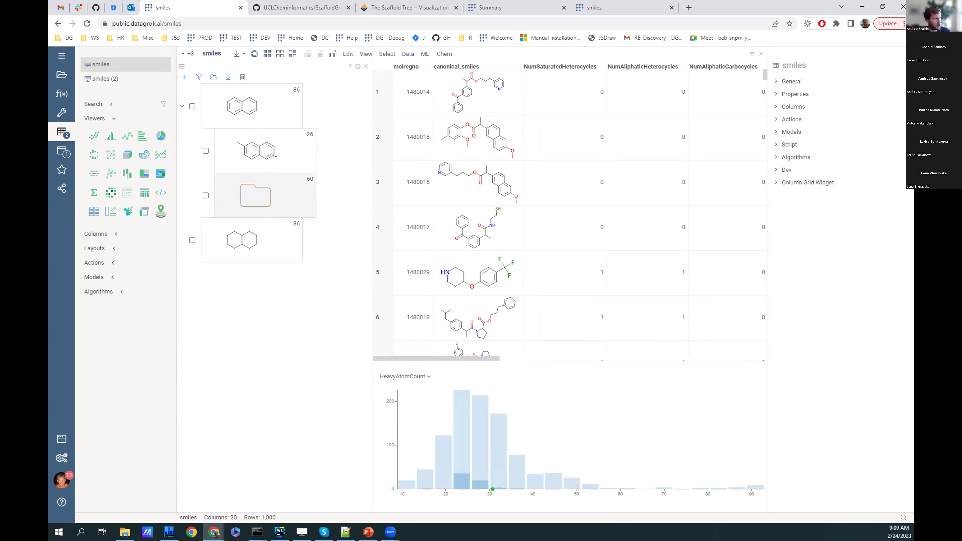
- Compare the table filtered by the methylnaphthalene child scaffold with the table filtered by the orphan folder under naphthalene
left_click(205, 195)
left_click(262, 156)
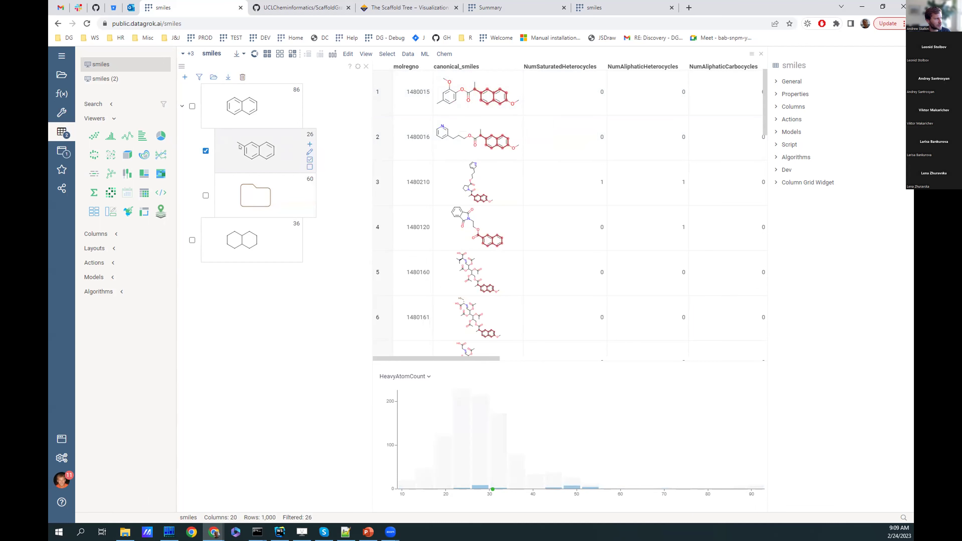
left_click(256, 197)
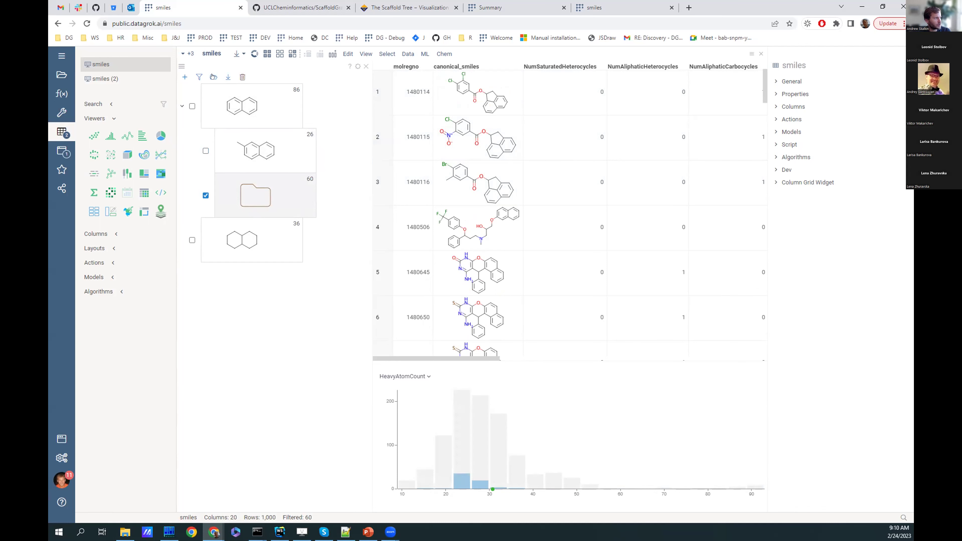
- Save the current scaffold tree to a file and load the saved tree scaffold-tree (2).tree
left_click(227, 78)
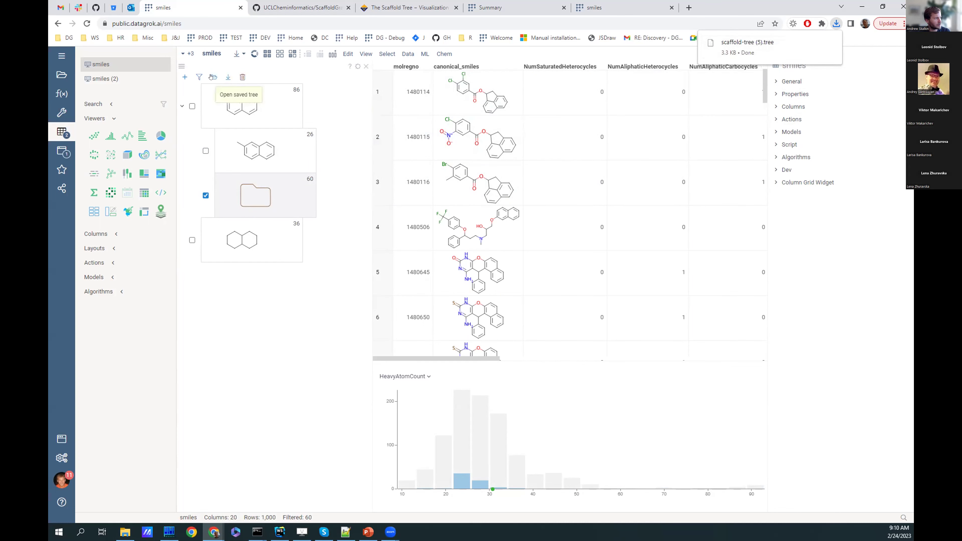
left_click(210, 77)
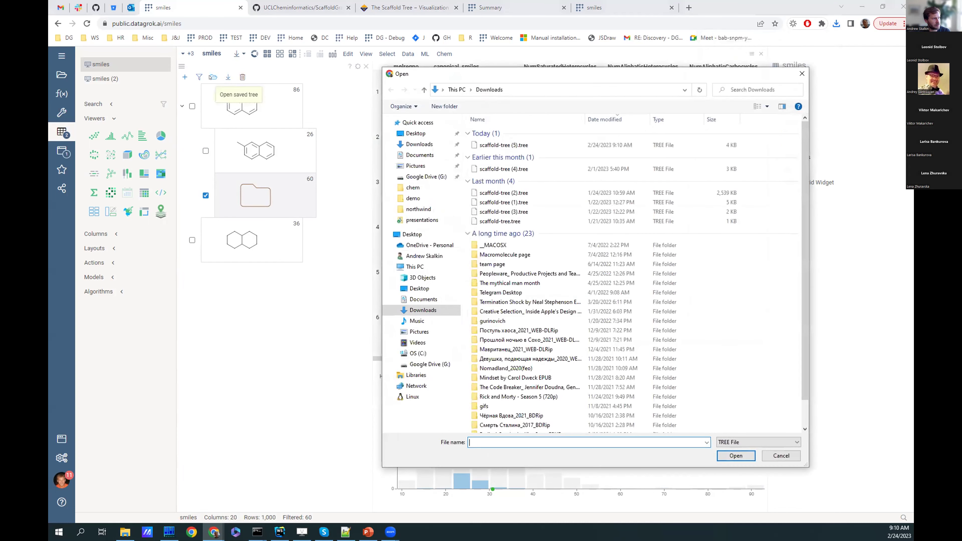
double_click(511, 193)
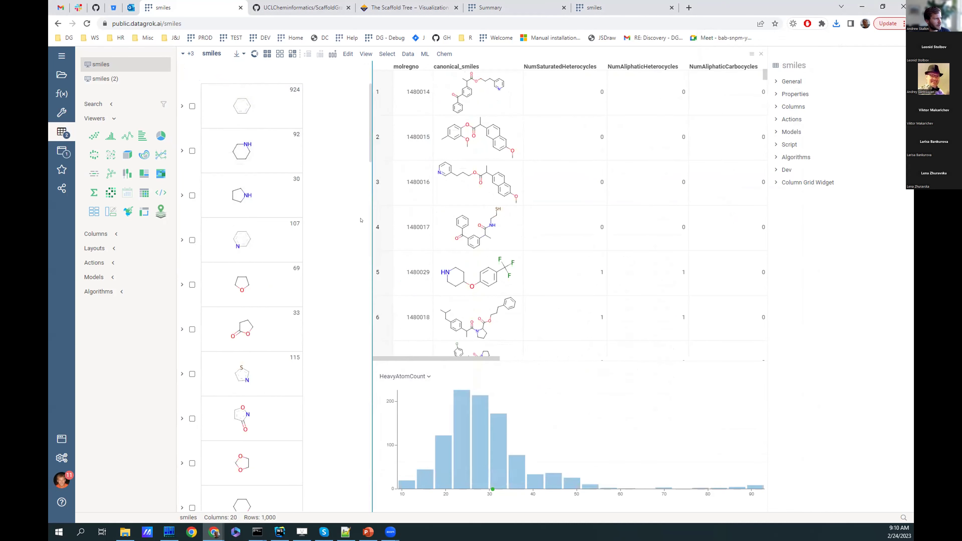
- Load the saved tree scaffold-tree (4).tree and filter the table by its benzene scaffold with the branch expanded
left_click(212, 77)
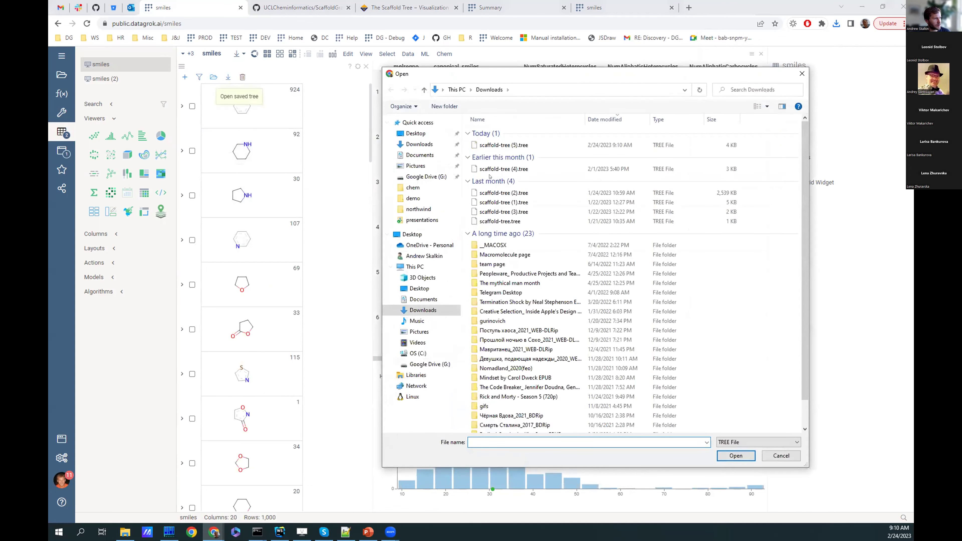
left_click(517, 169)
double_click(517, 169)
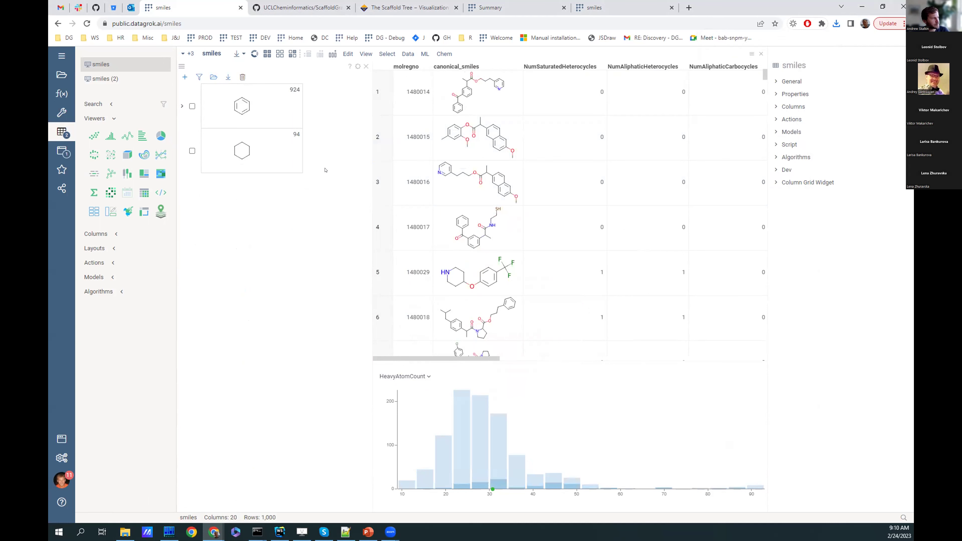
left_click(180, 106)
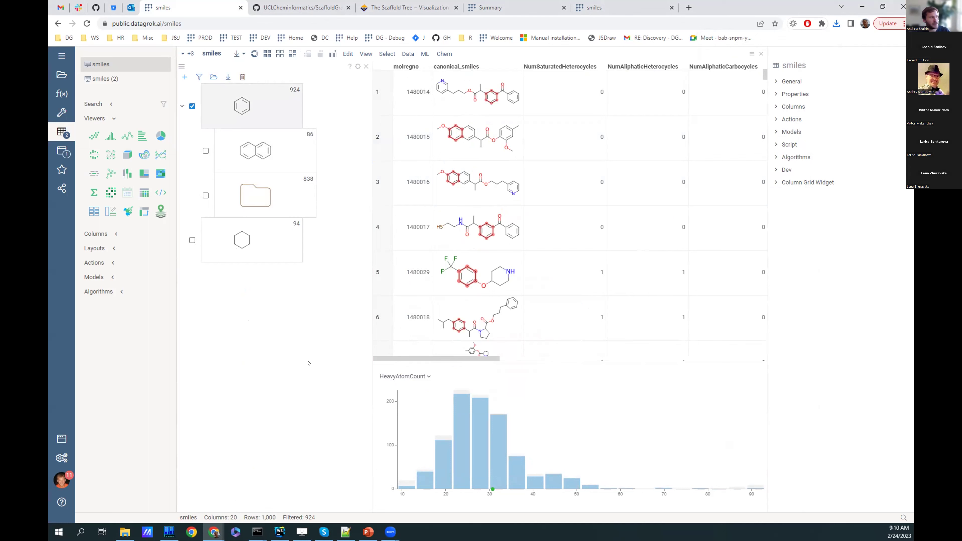
- Show the column filters beside the scaffold tree and widen both viewers
mouse_move(272, 88)
left_click(164, 104)
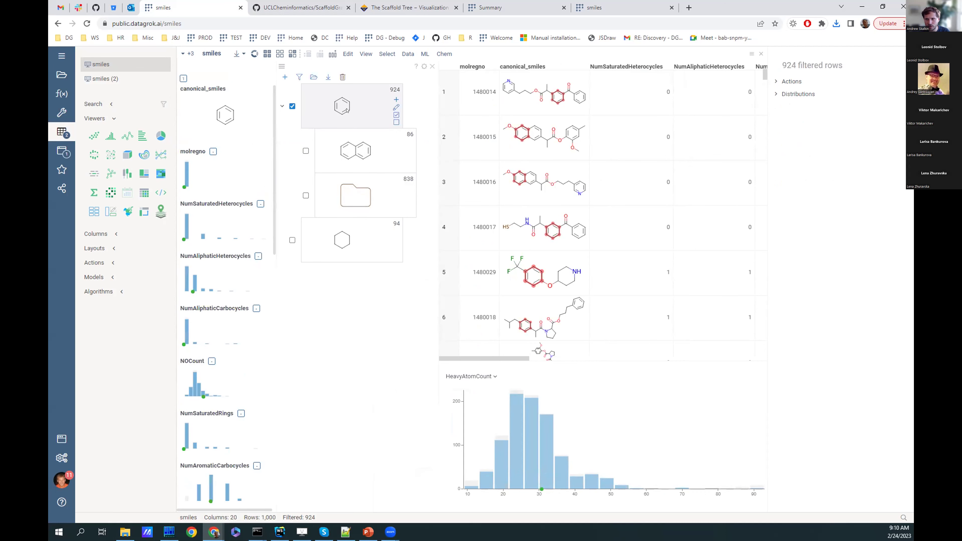
left_click_drag(276, 148, 317, 144)
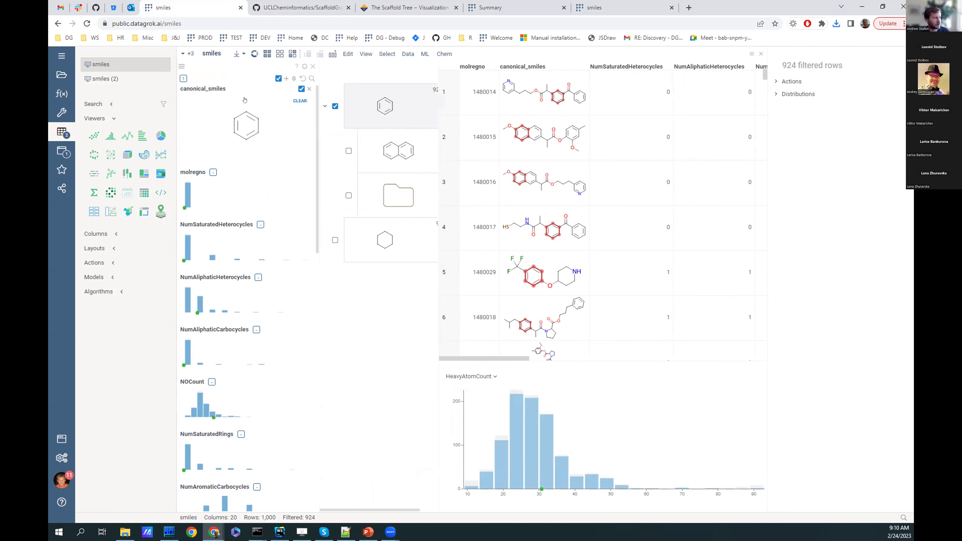
left_click_drag(436, 145, 465, 145)
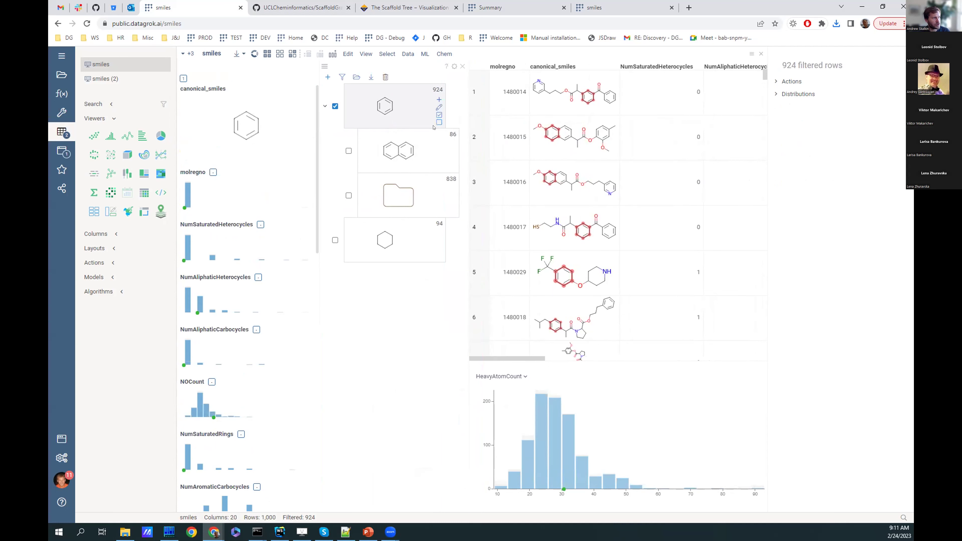
- Filter the table by the naphthalene and cyclohexane scaffolds in turn, and close the scaffold tree viewer
mouse_move(434, 128)
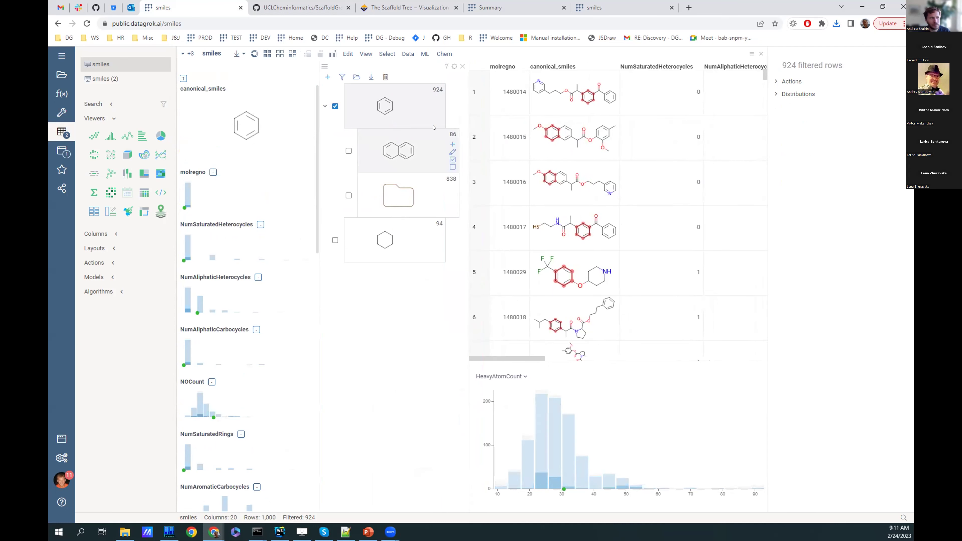
left_click(348, 151)
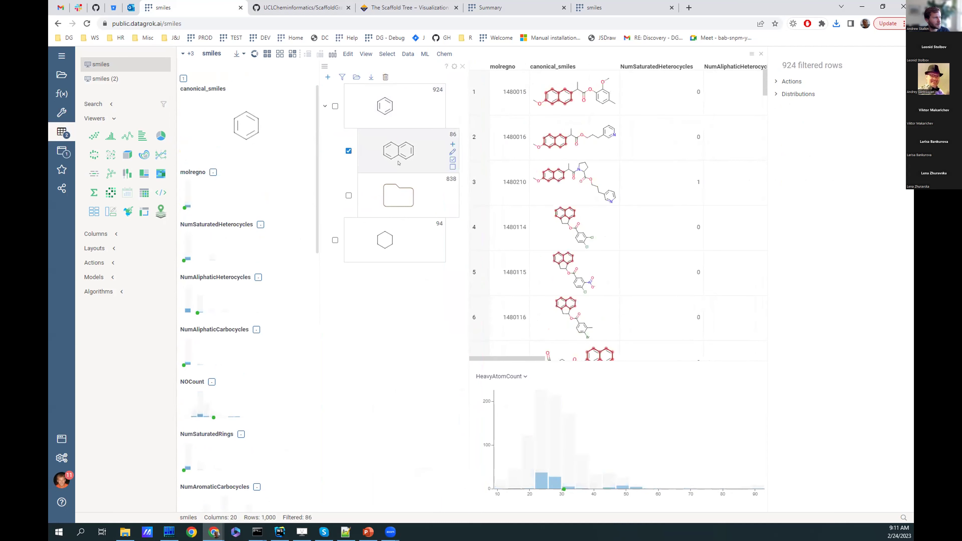
left_click(335, 240)
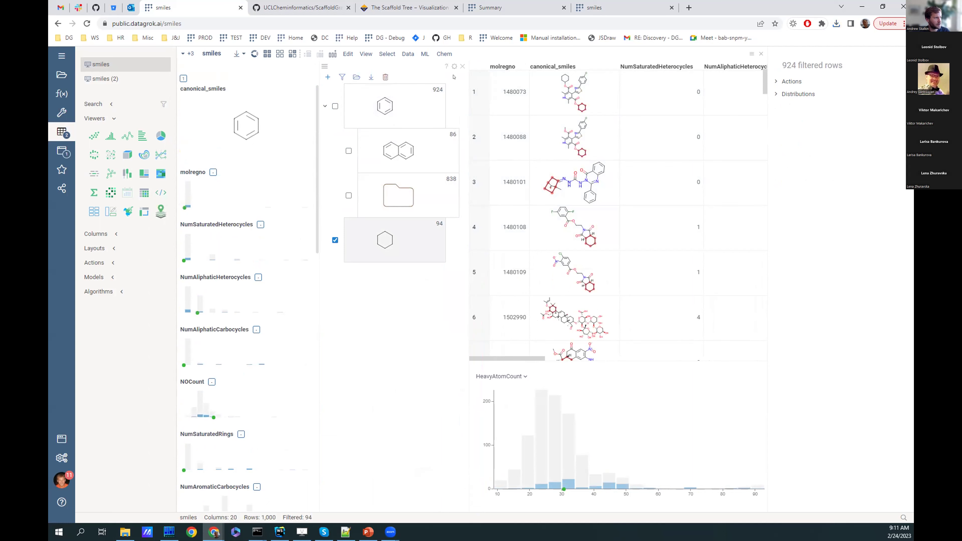
left_click(462, 66)
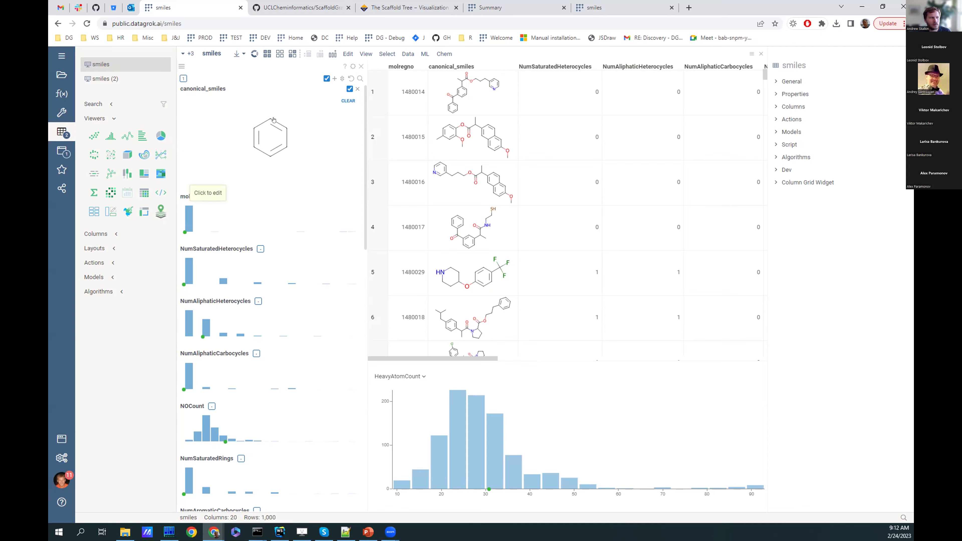
left_click(440, 52)
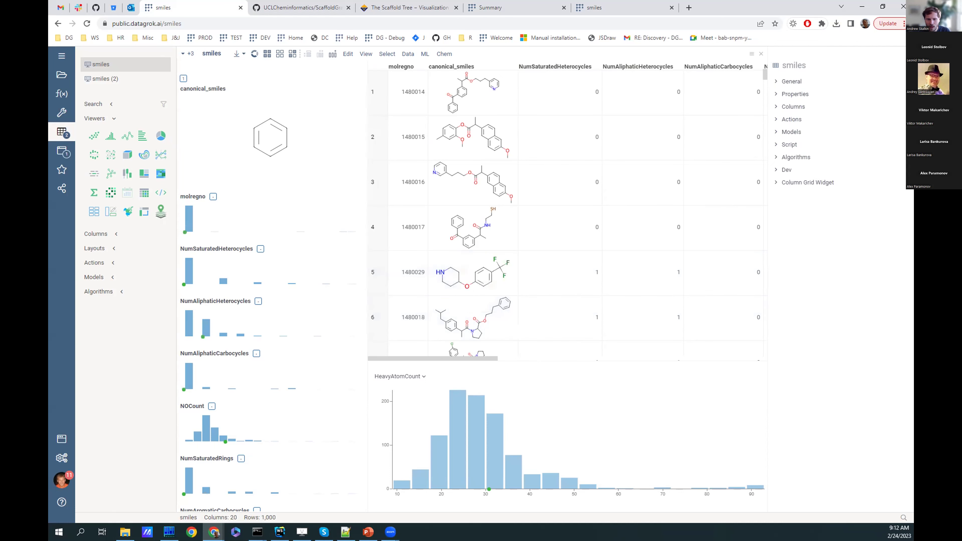
- Switch to the main molecule table, show it full screen and select row 74
key("alt+Tab")
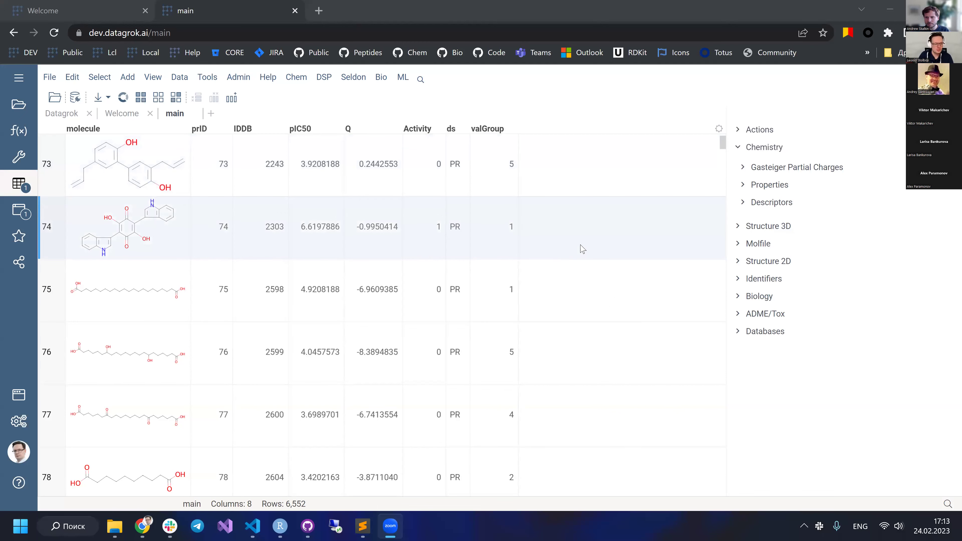
left_click(537, 244, "shift")
key("F11")
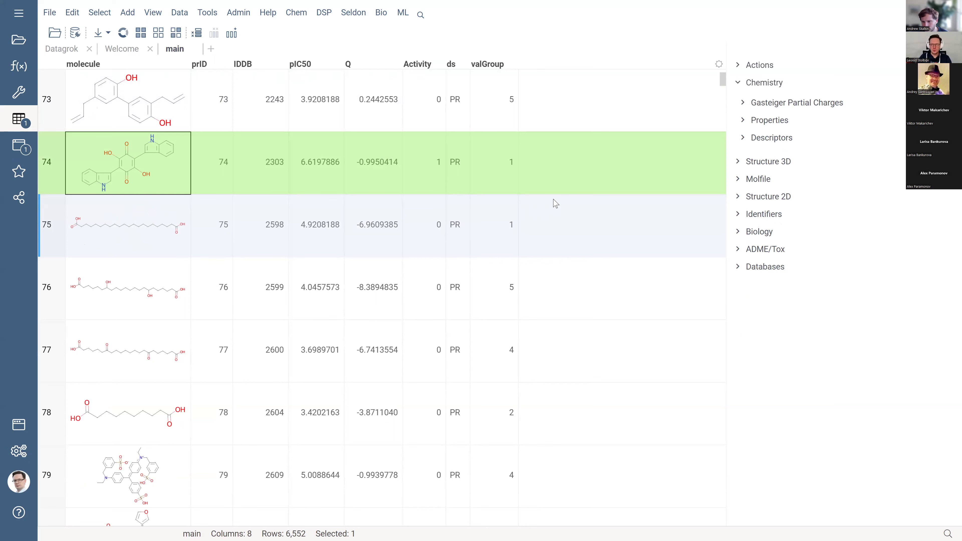
left_click(540, 177)
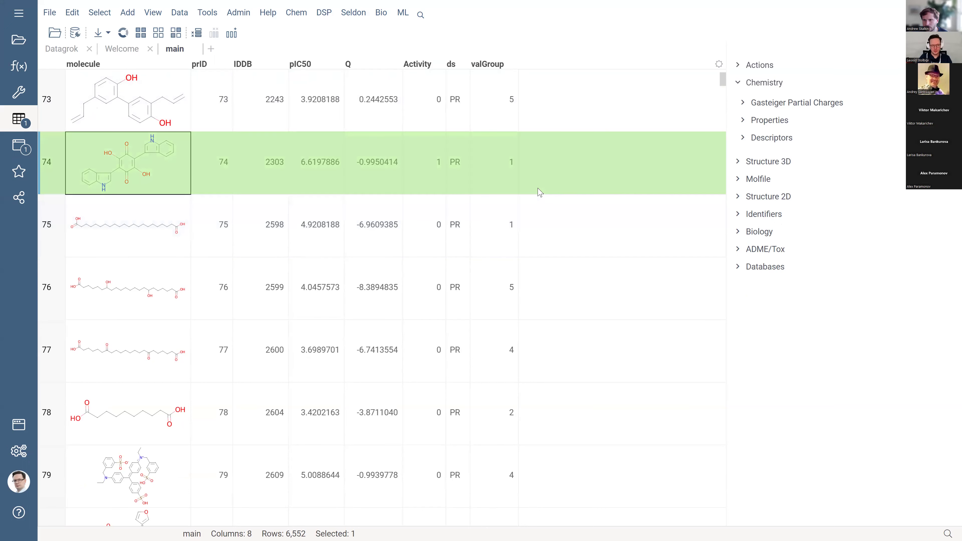
- Examine the molecule structures and their pIC50 and Q values in the rows around row 74 of the main table
scroll(540, 193, "down", 9)
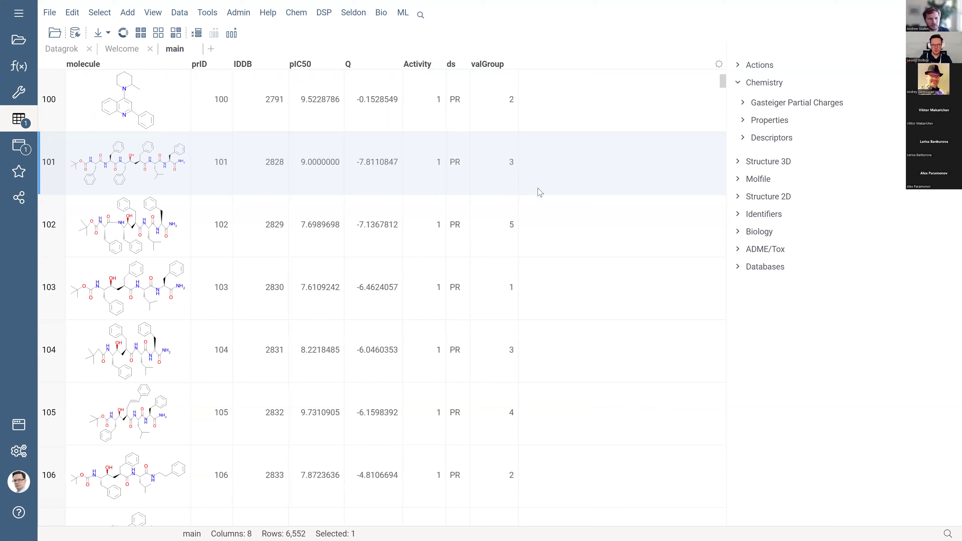
scroll(492, 197, "up", 5)
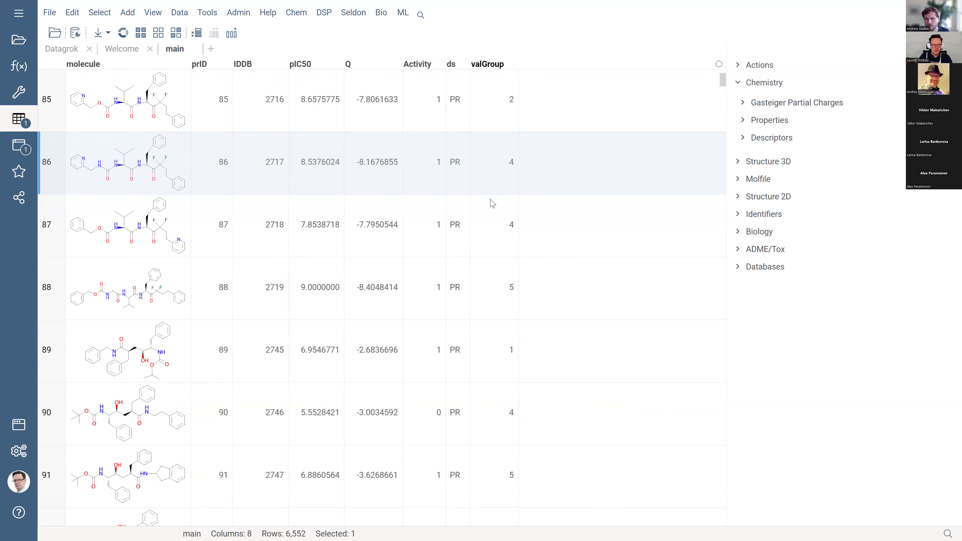
scroll(492, 203, "up", 3)
scroll(492, 203, "up", 5)
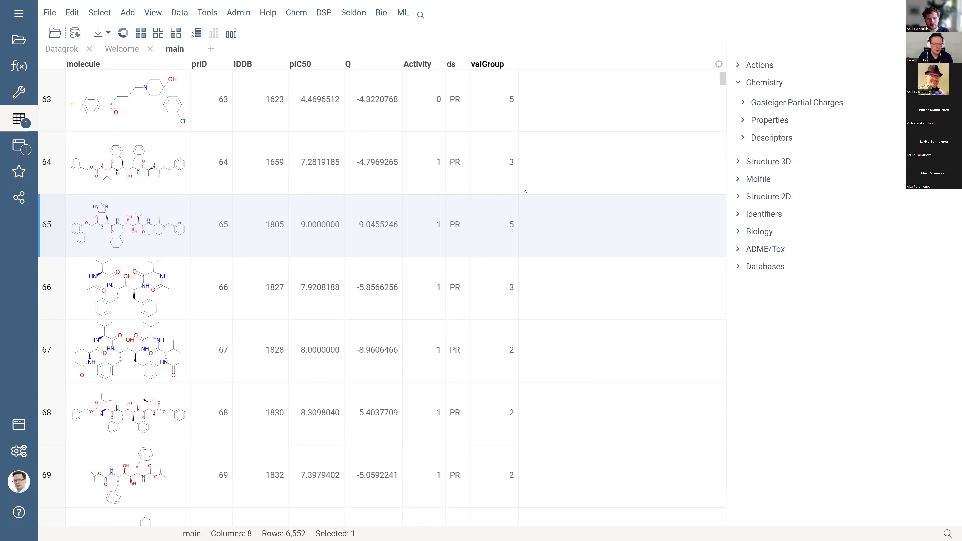
left_click(243, 131)
left_click(201, 175)
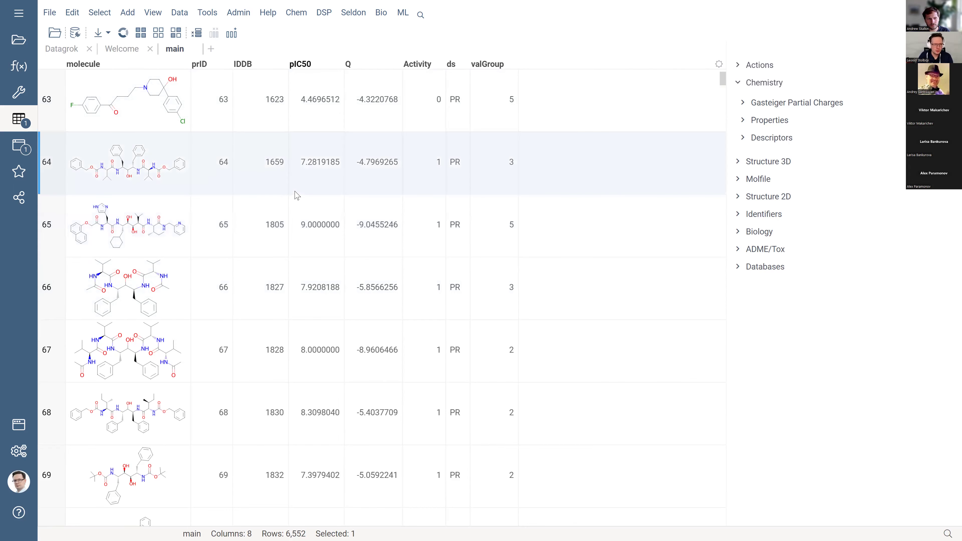
left_click(325, 205)
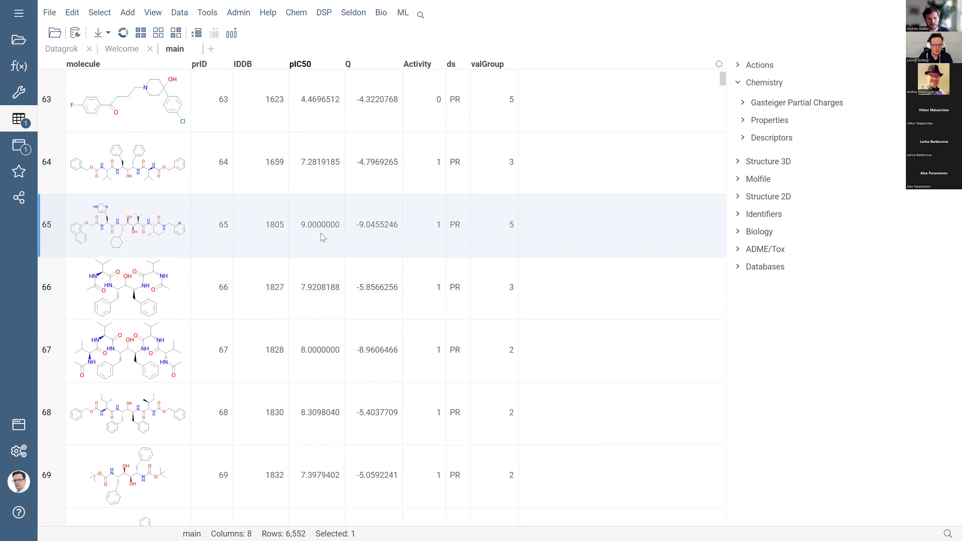
scroll(323, 237, "down", 5)
scroll(323, 239, "up", 2)
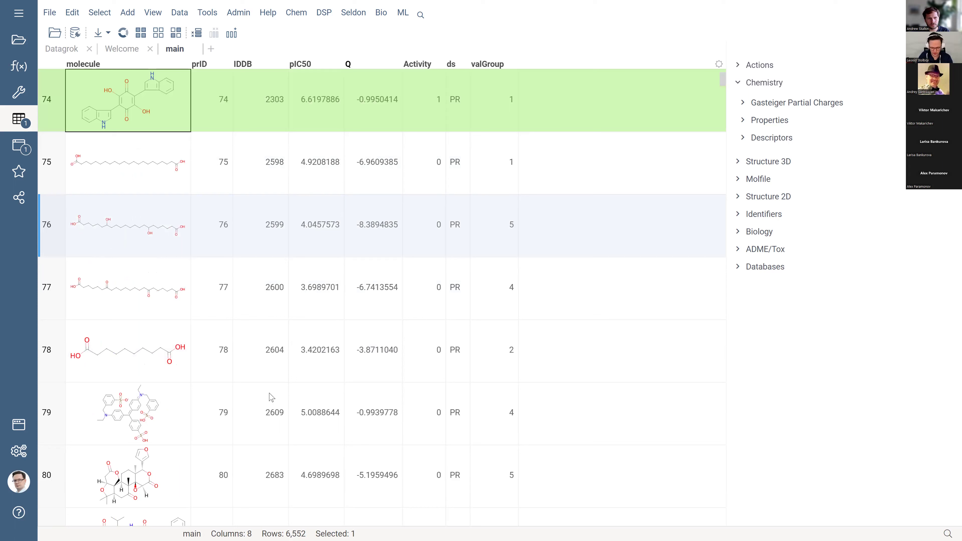
- Leave full screen and load 1bdq.sdf and 1bdq-obs-pred.sdf from the demo folder as new tables
key("F11")
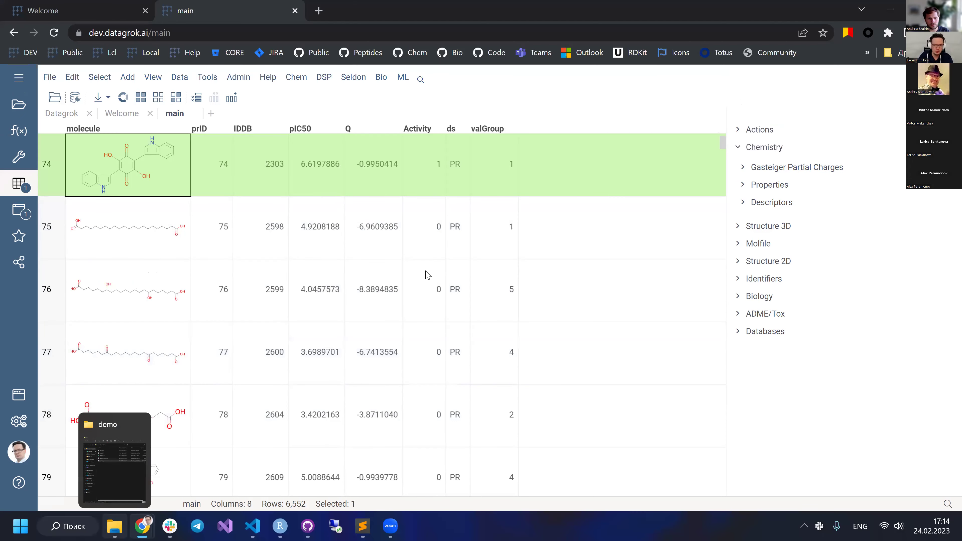
left_click(120, 530)
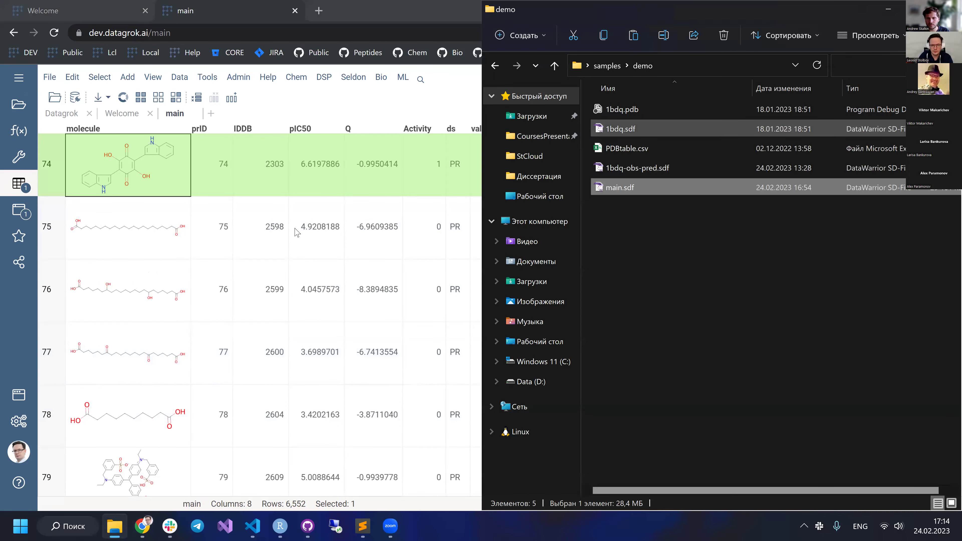
left_click_drag(294, 235, 278, 258)
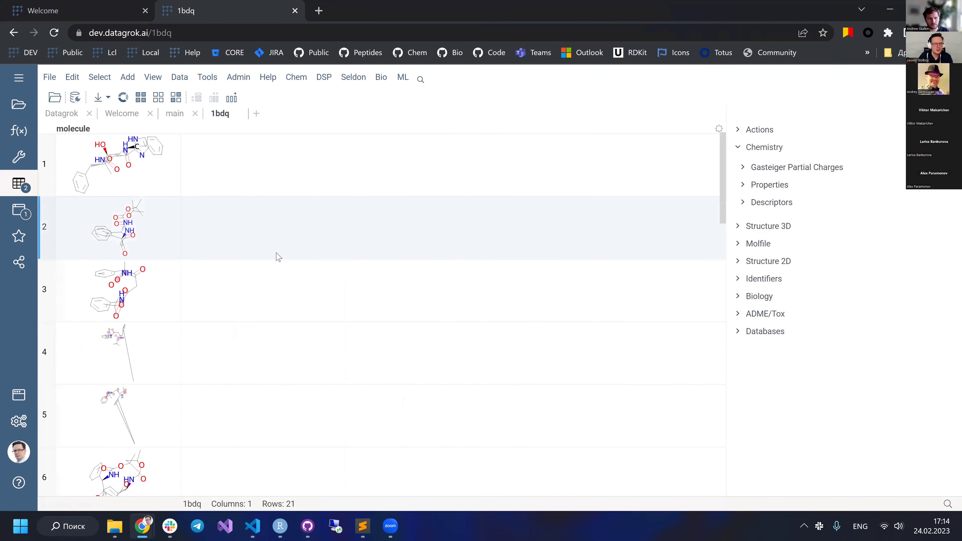
left_click(116, 529)
left_click_drag(627, 171, 250, 280)
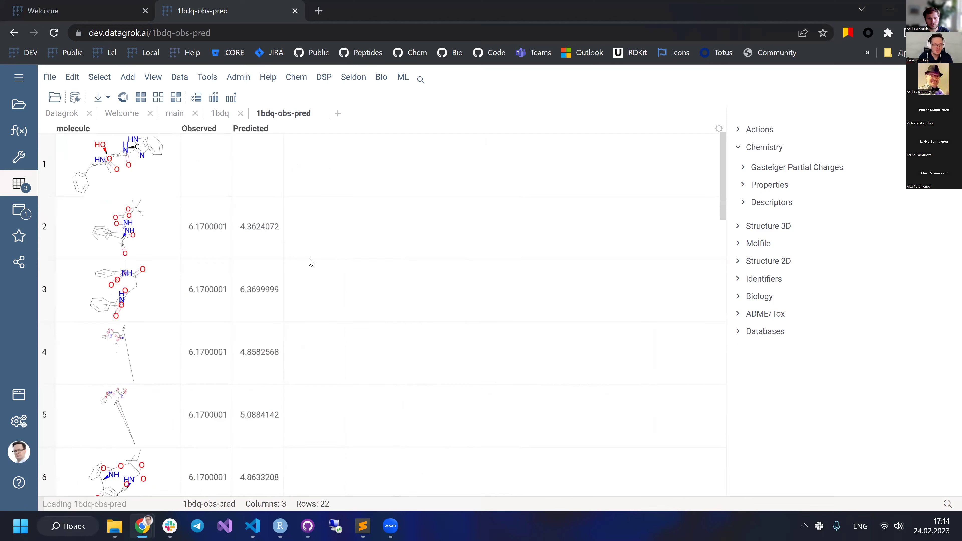
- Turn on Regenerate coords for the molecule column of the 1bdq-obs-pred table
scroll(311, 262, "down", 2)
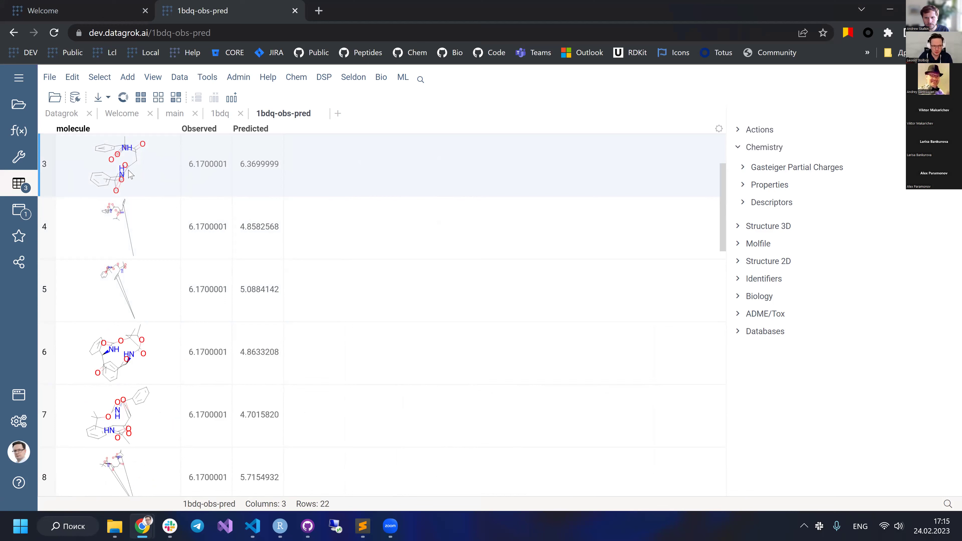
left_click(119, 131)
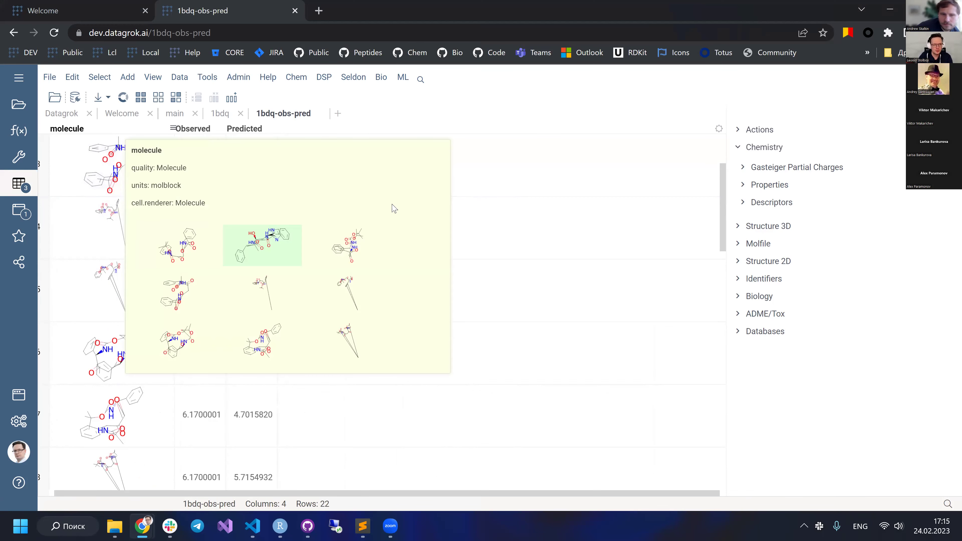
scroll(771, 341, "down", 2)
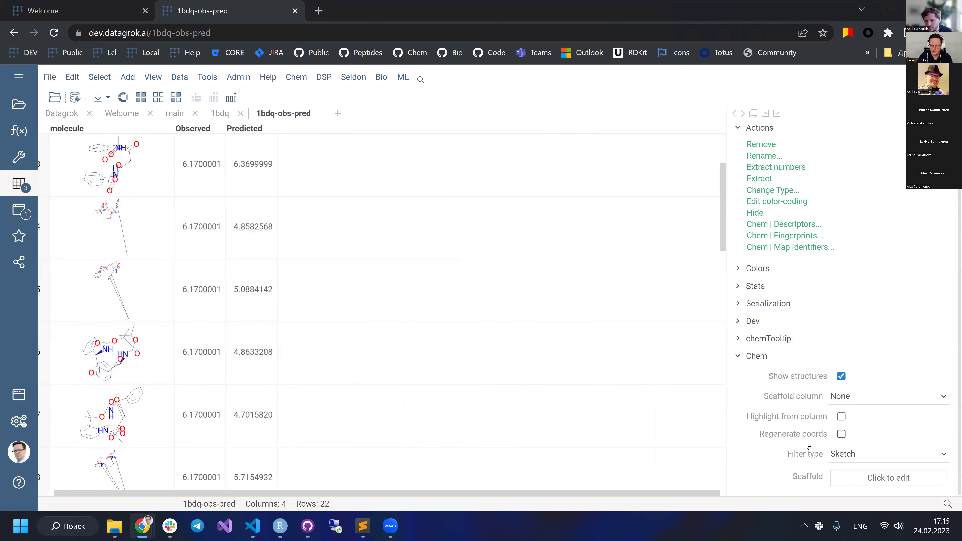
left_click(842, 435)
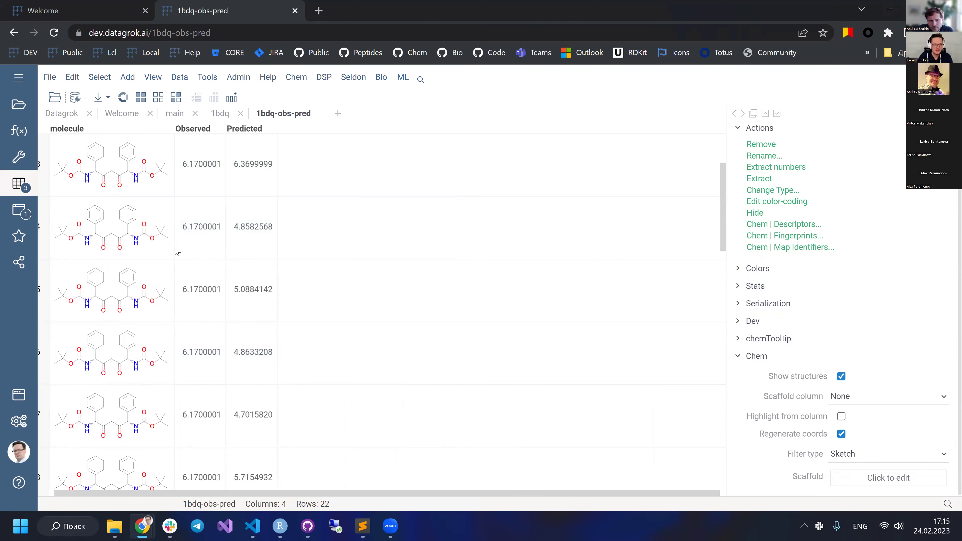
scroll(181, 258, "up", 2)
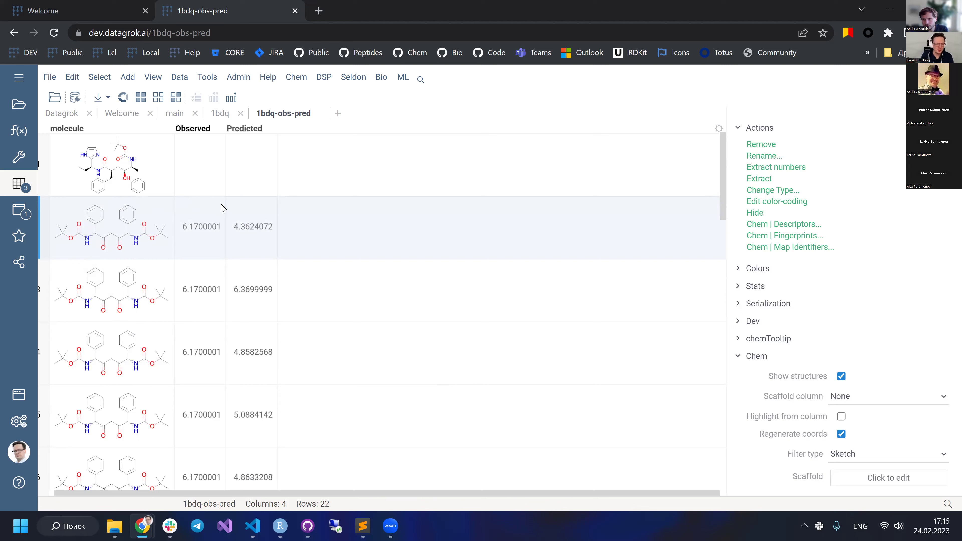
- Add an Ngl viewer beside the 1bdq-obs-pred table and load the protein structure into it
left_click(213, 181)
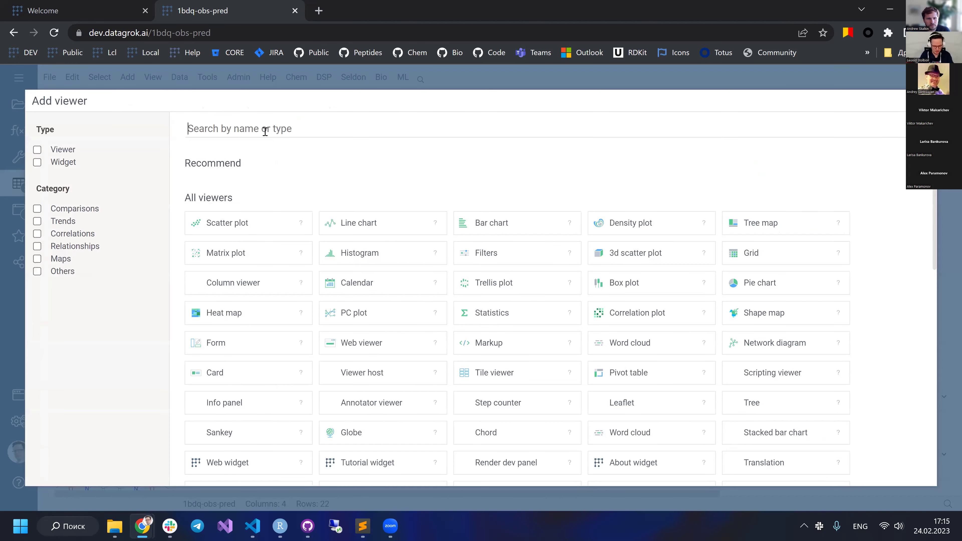
type("nGL")
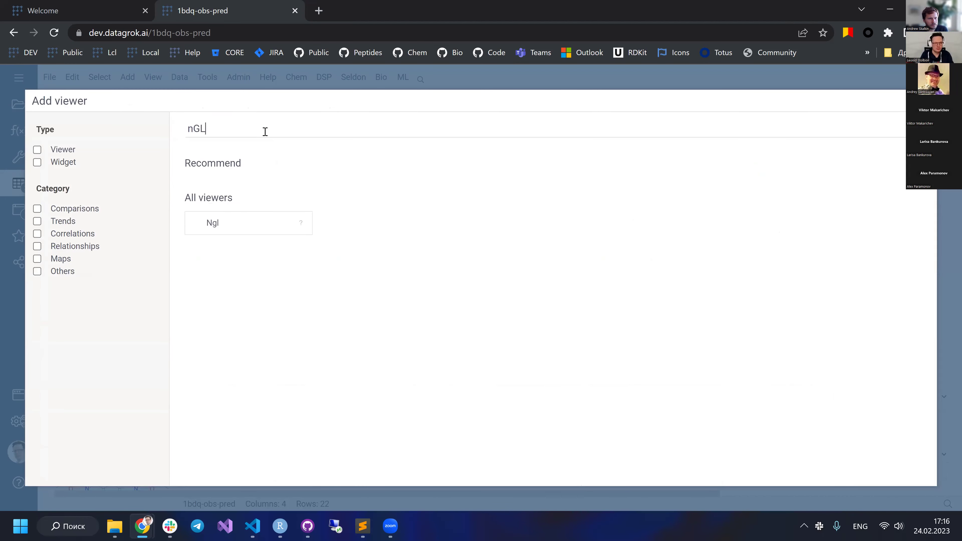
left_click(218, 224)
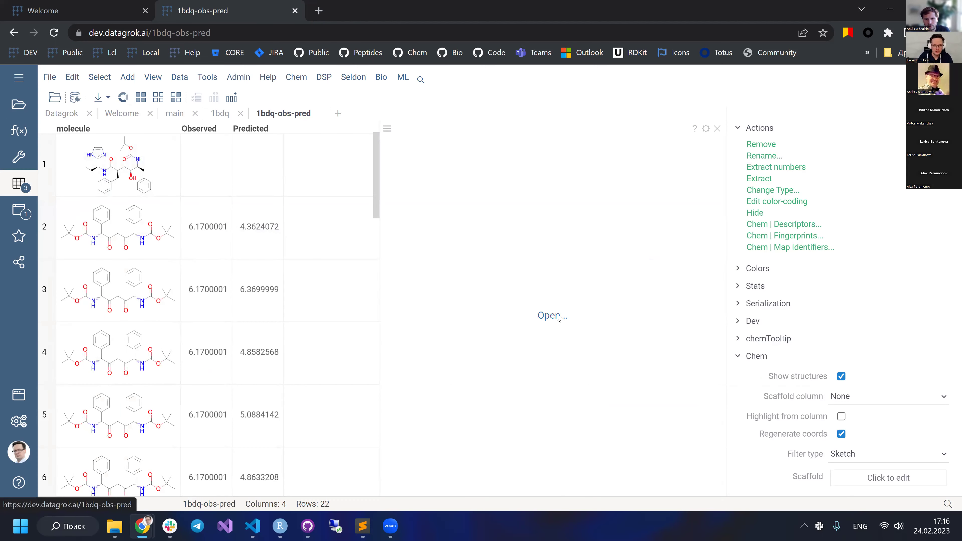
left_click(557, 316)
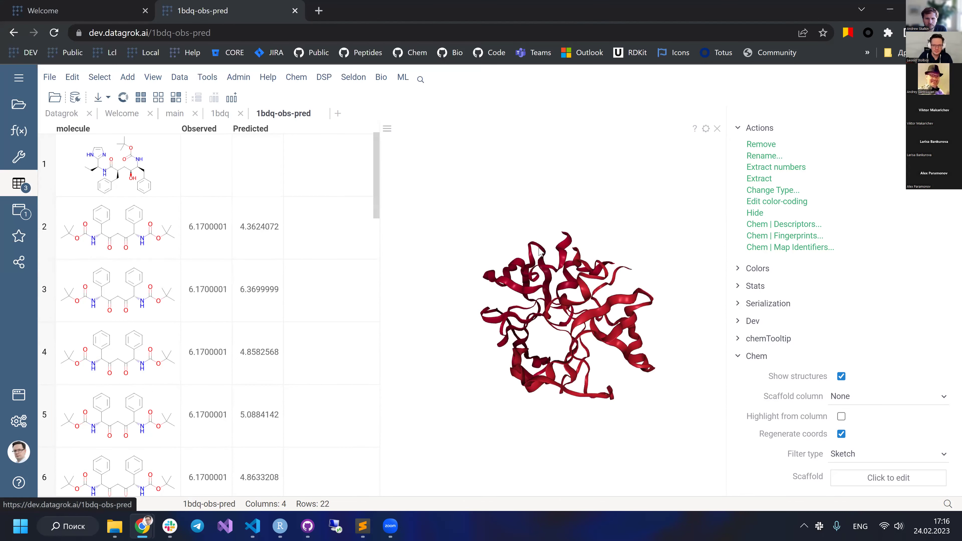
- Select the molecules in rows 2, 3 and 4 to display their ligands together inside the protein structure
left_click_drag(456, 330, 413, 338)
left_click(154, 247)
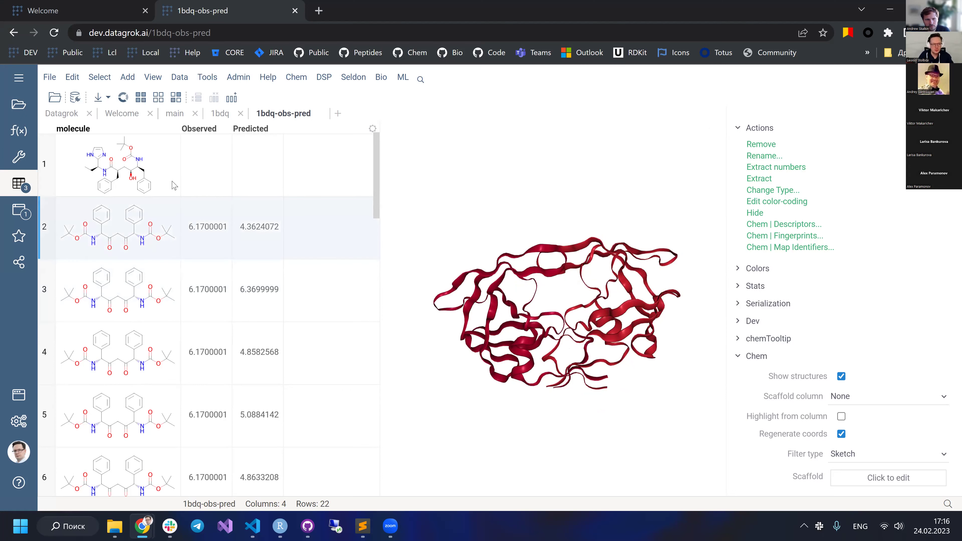
left_click(163, 235, "shift")
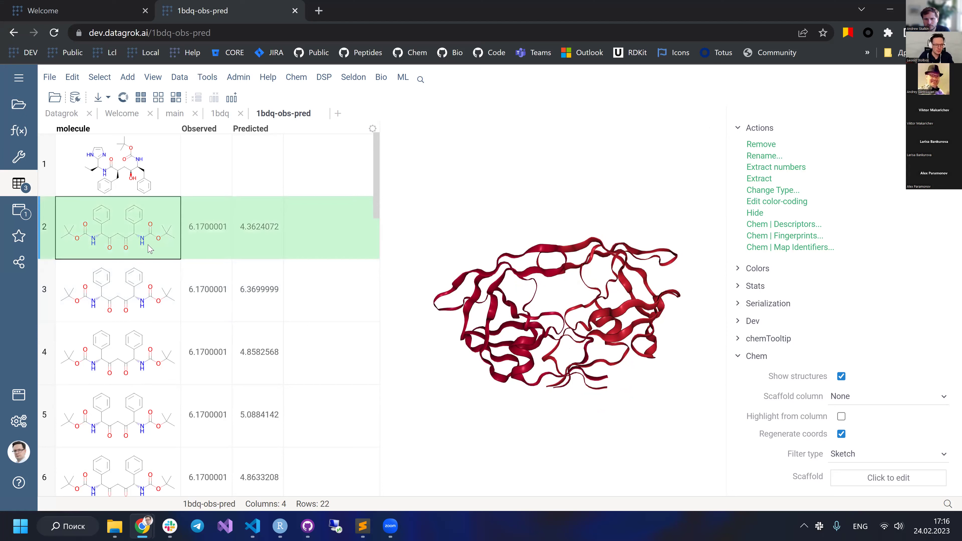
left_click(130, 318, "shift")
left_click(133, 349, "shift")
left_click_drag(560, 367, 533, 320)
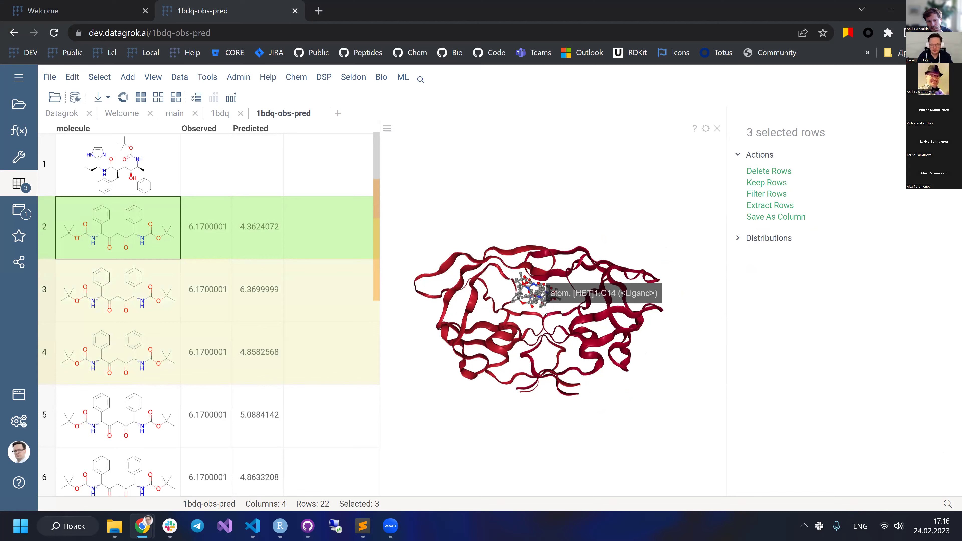
scroll(543, 309, "up", 4)
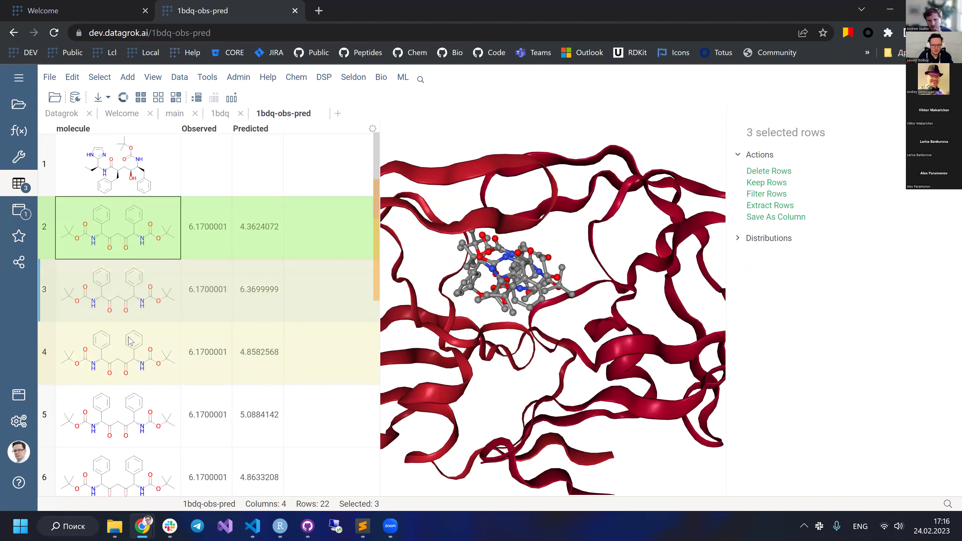
- Remove rows 3 and 4 from the selection and inspect the remaining ligand inside the protein
key("Down")
left_click(152, 303, "ctrl")
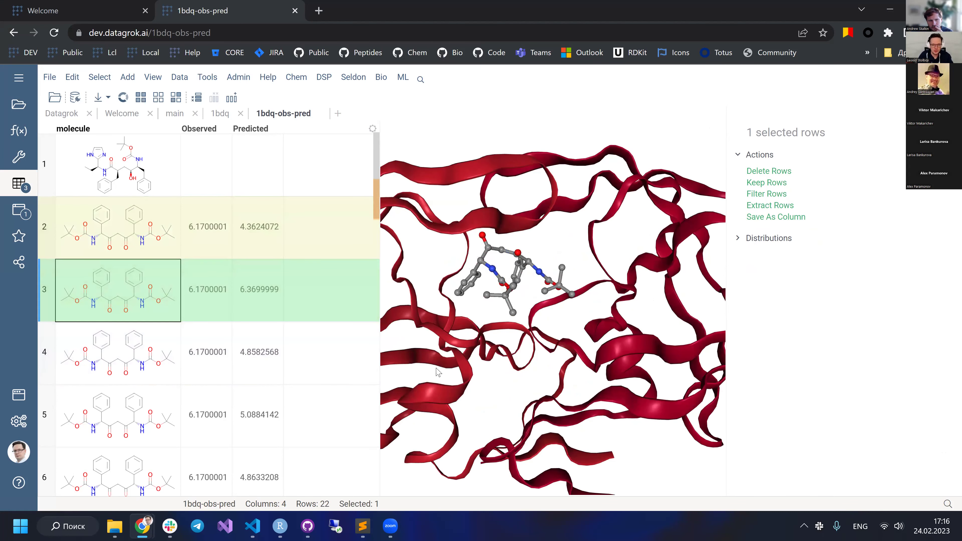
left_click_drag(491, 360, 485, 379)
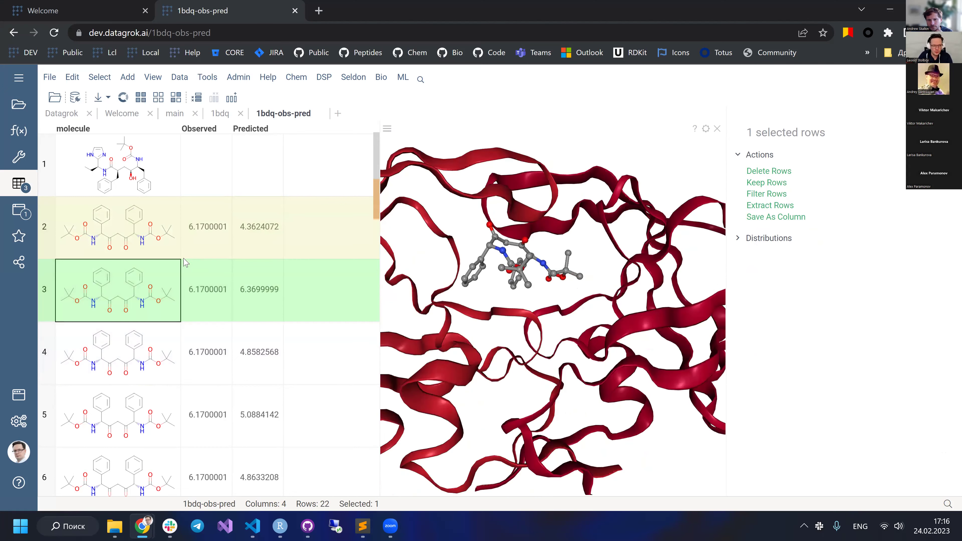
left_click_drag(621, 335, 555, 343)
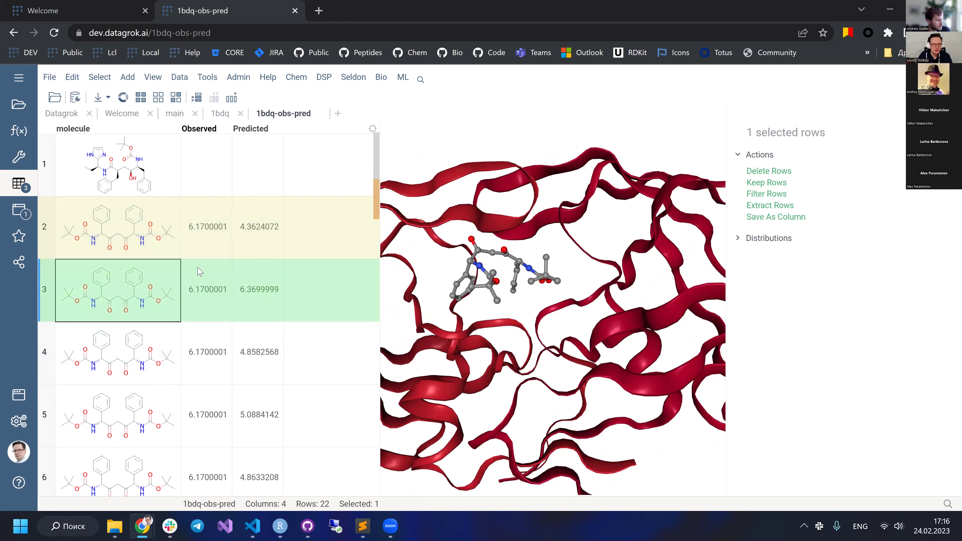
- Change the selected molecules to rows 1 and 3 to compare their ligand poses in the protein
left_click(153, 187, "ctrl")
left_click(156, 228, "ctrl")
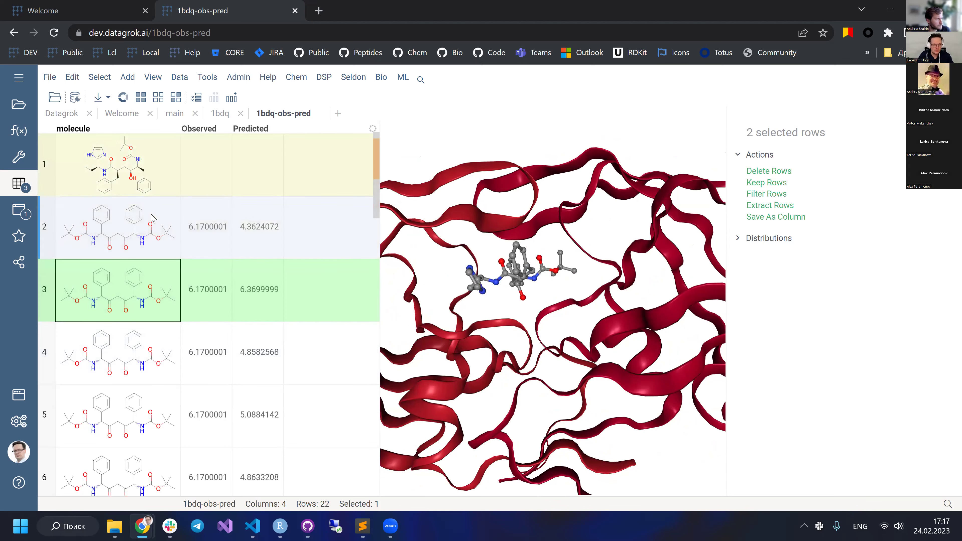
left_click(187, 261, "ctrl")
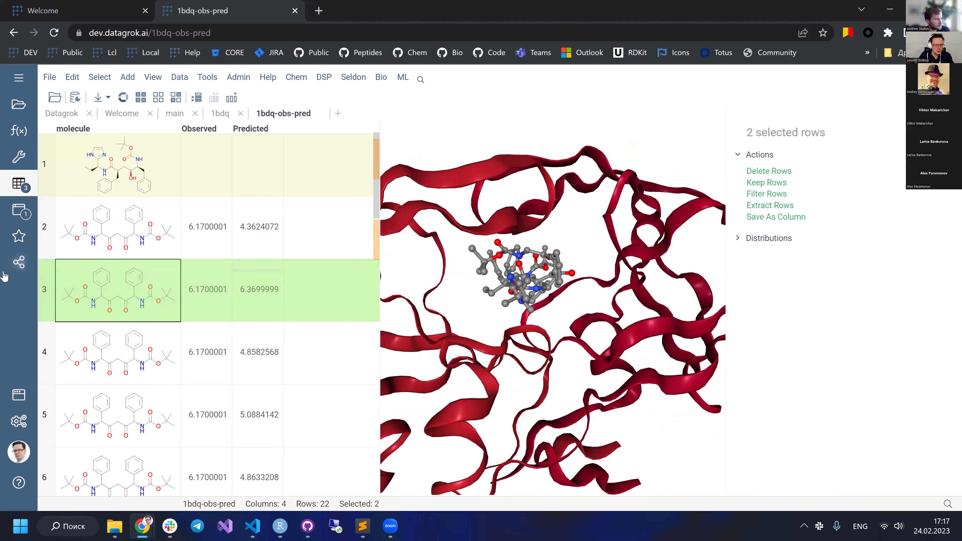
- Show the column filters, limit Predicted to the range 5.47 to 6.37, and add the third filtered molecule to the selection
mouse_move(39, 273)
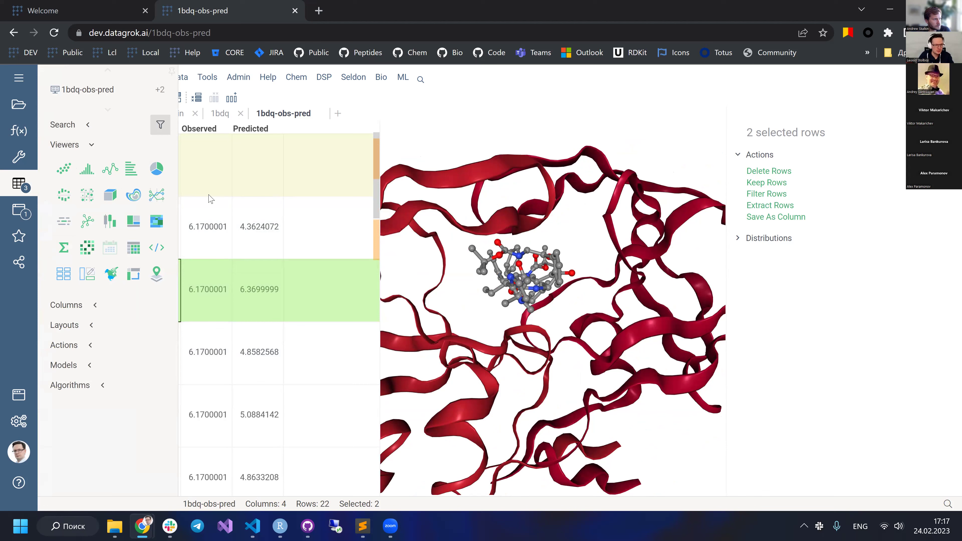
left_click(161, 124)
left_click_drag(47, 247, 116, 250)
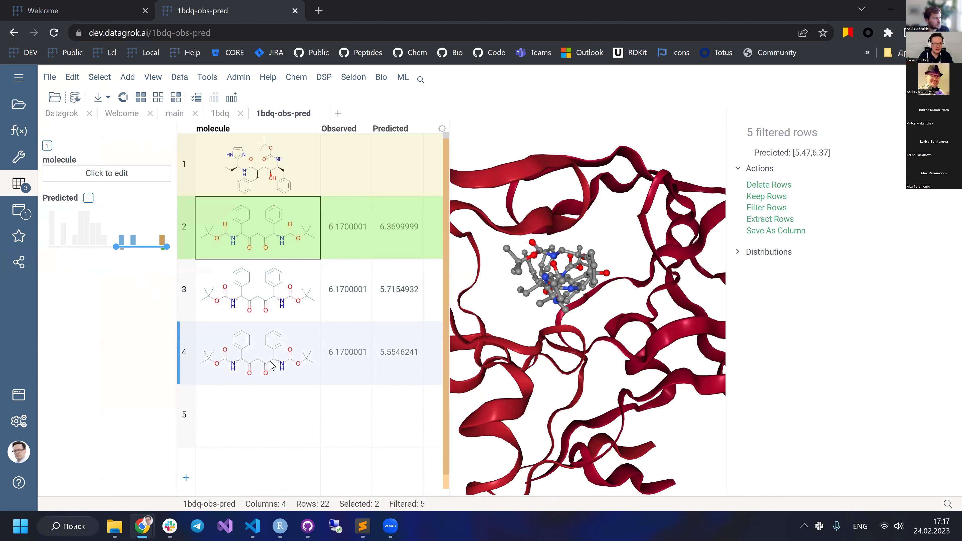
mouse_move(167, 134)
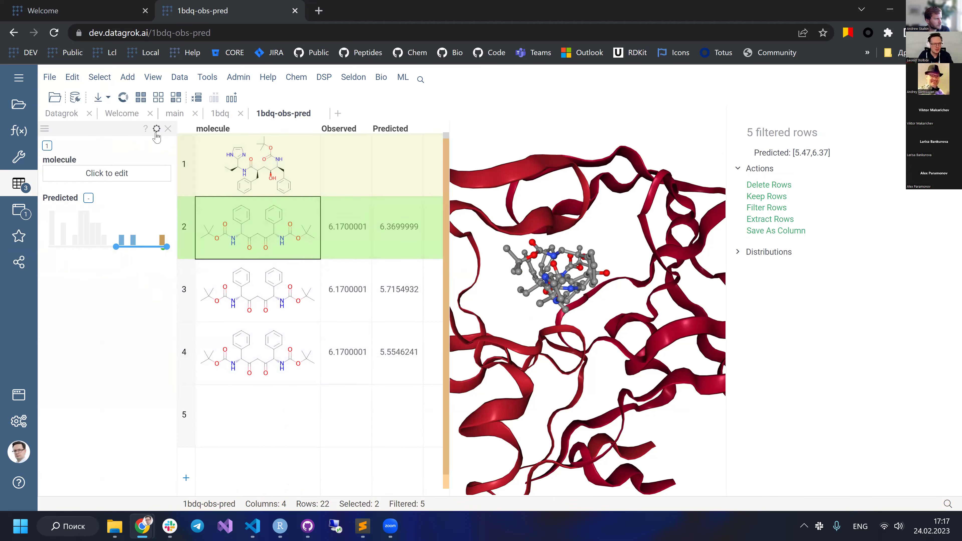
left_click(287, 292, "shift")
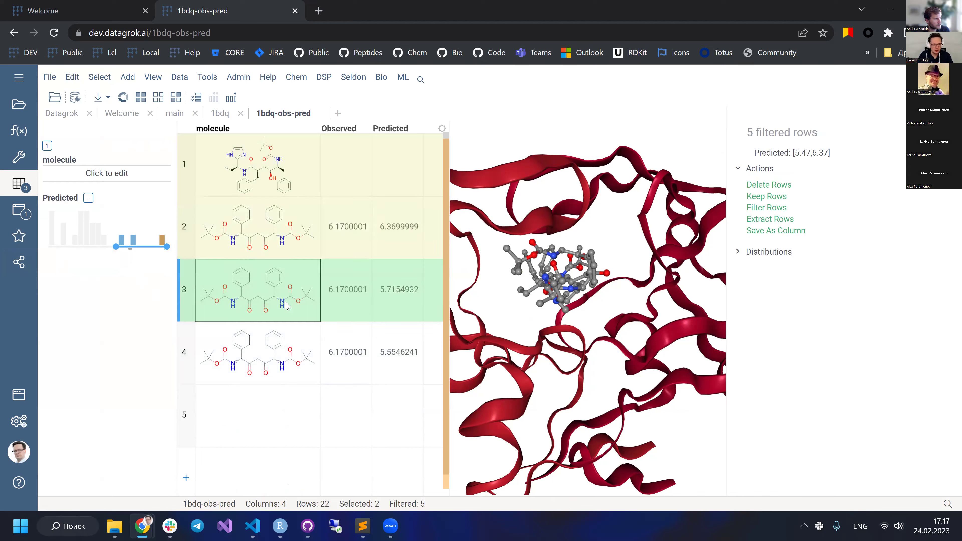
- Change the selection among the filtered molecules to rows 1 and 4 to compare their ligands inside the protein
left_click(282, 348, "ctrl")
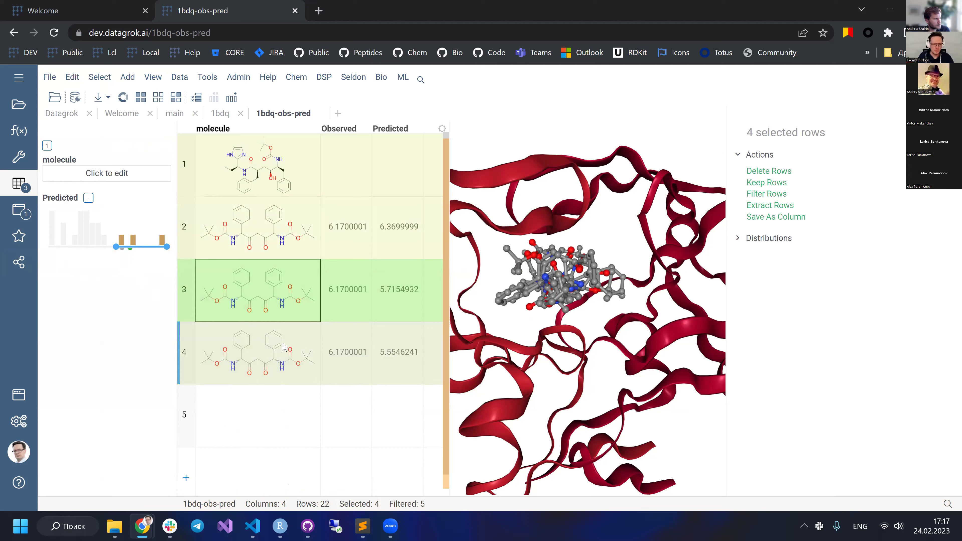
left_click(282, 250, "ctrl")
left_click(284, 307)
left_click(284, 308, "ctrl")
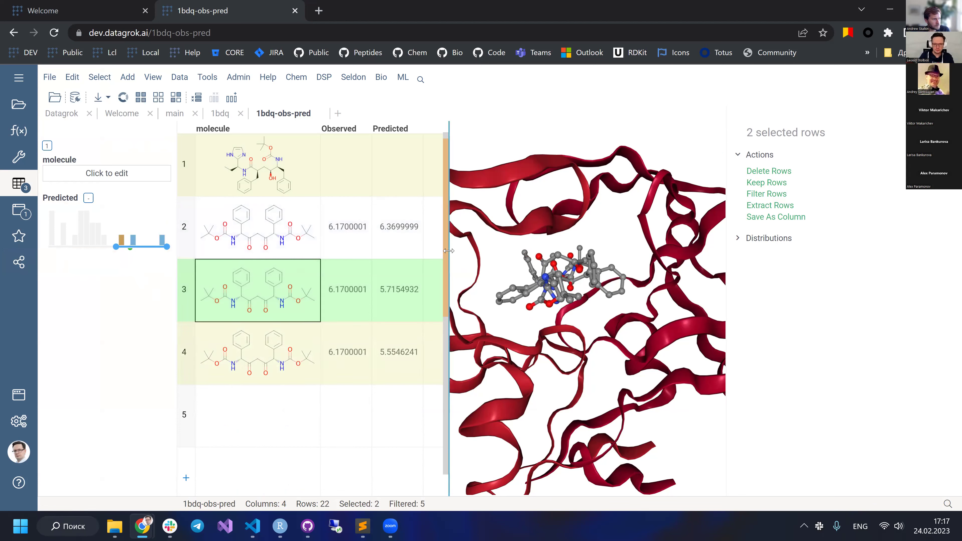
left_click(303, 168)
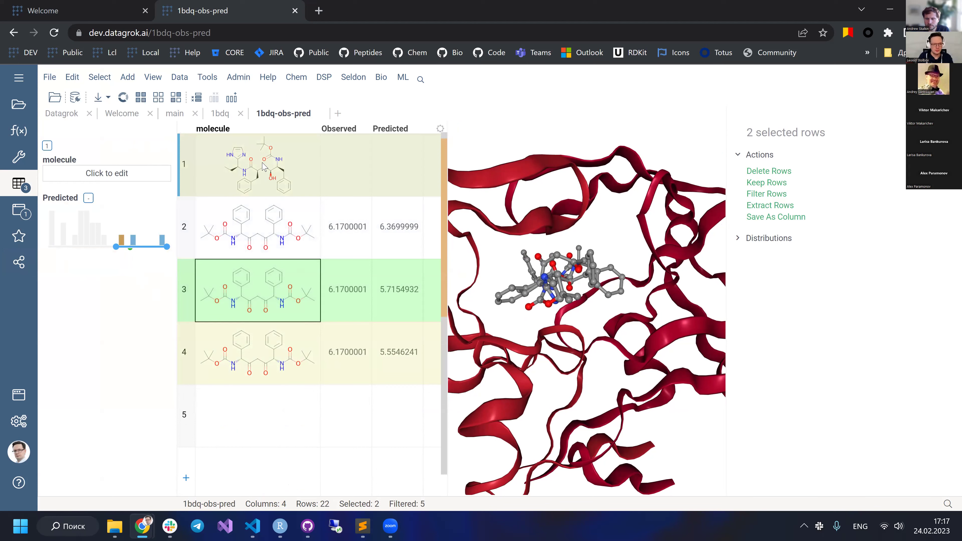
left_click(296, 277)
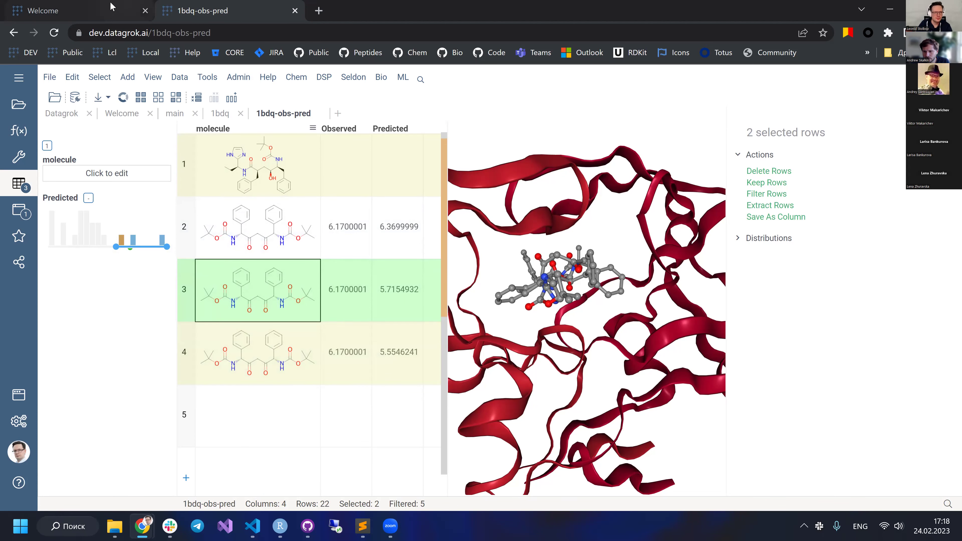
left_click(109, 11)
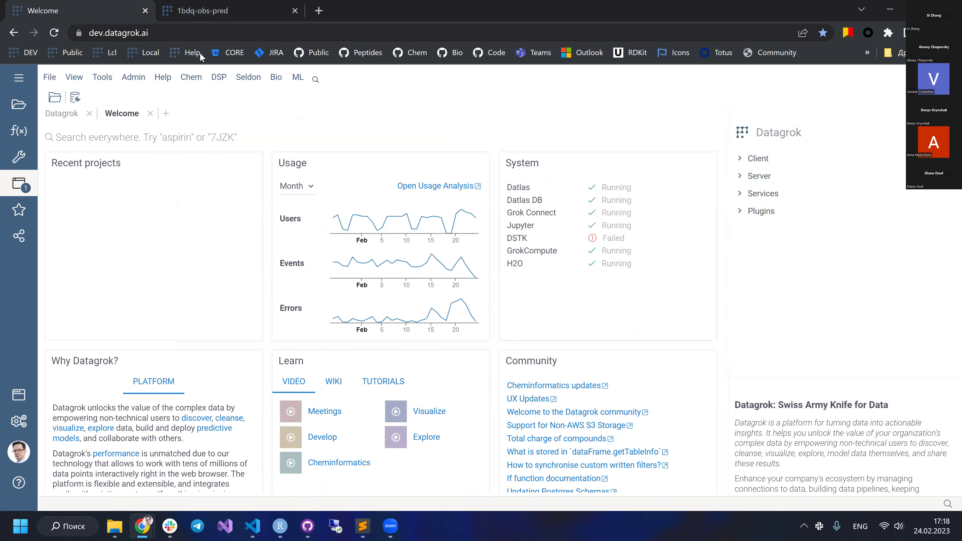
left_click(276, 80)
key("F11")
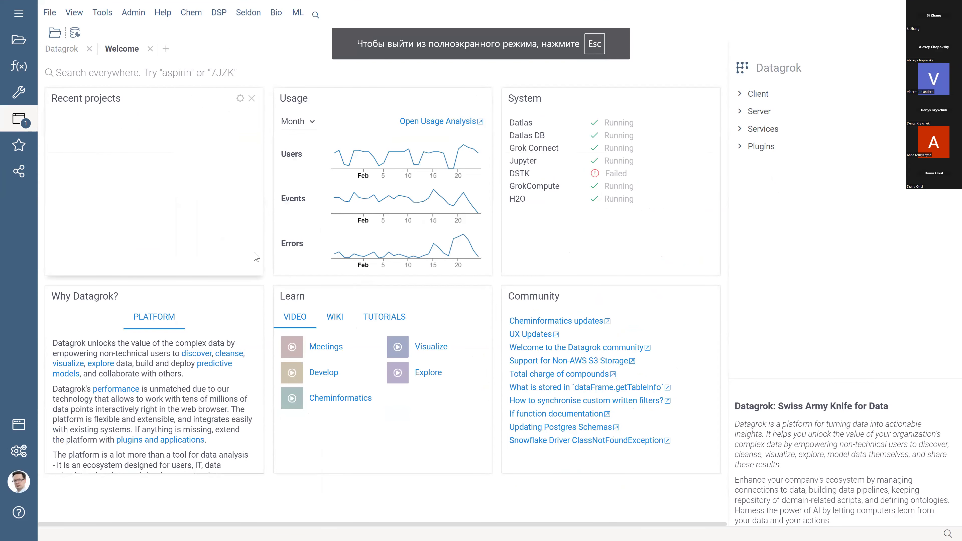
key("Escape")
- Return to the 1bdq-obs-pred page and display it full screen
left_click(178, 11)
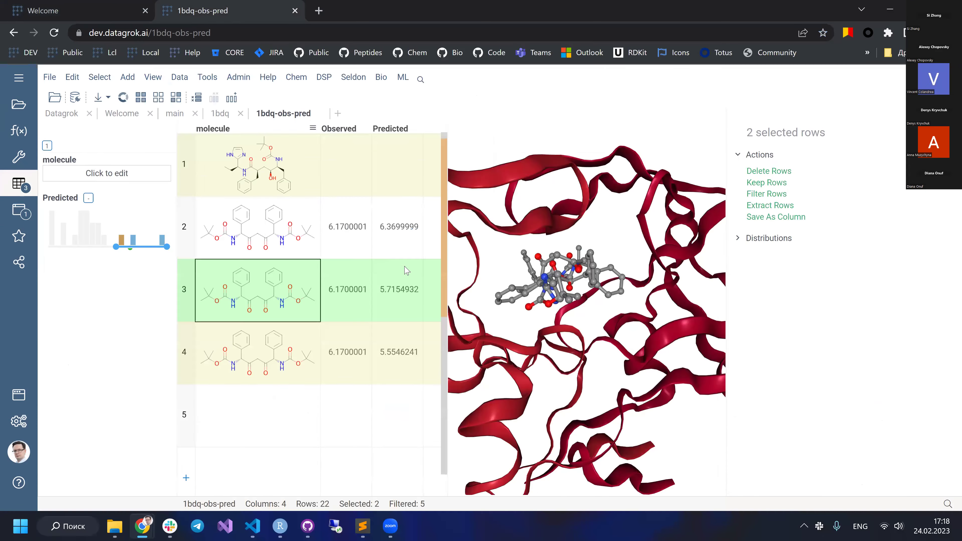
key("F11")
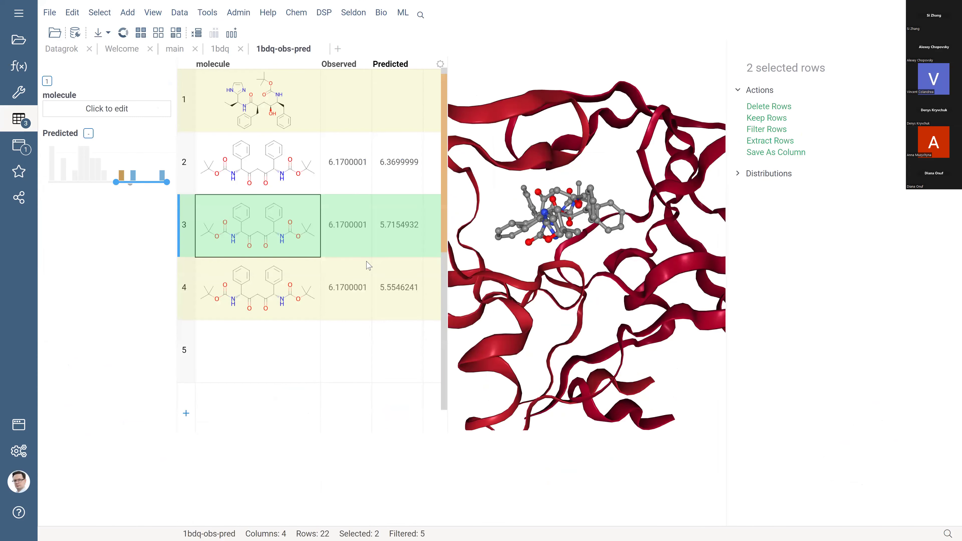